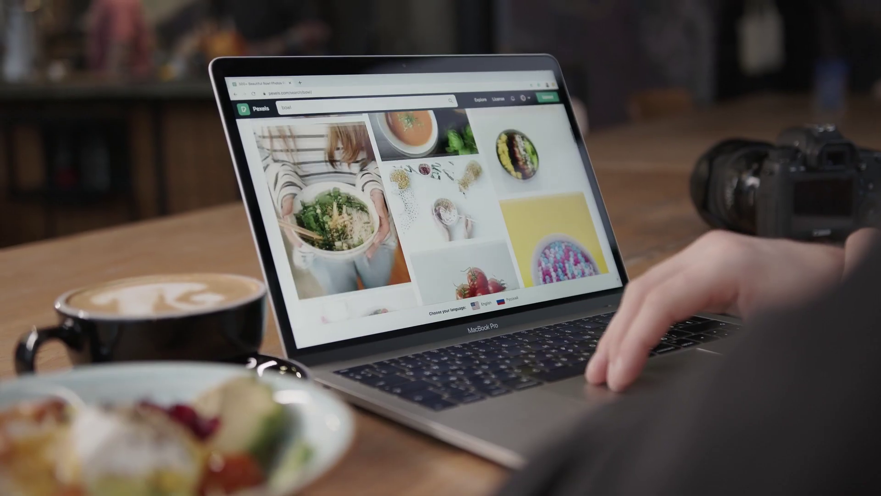
- Search Google for 'tiktok shop' from the address bar and scroll through the results
scroll(372, 246, "down", 5)
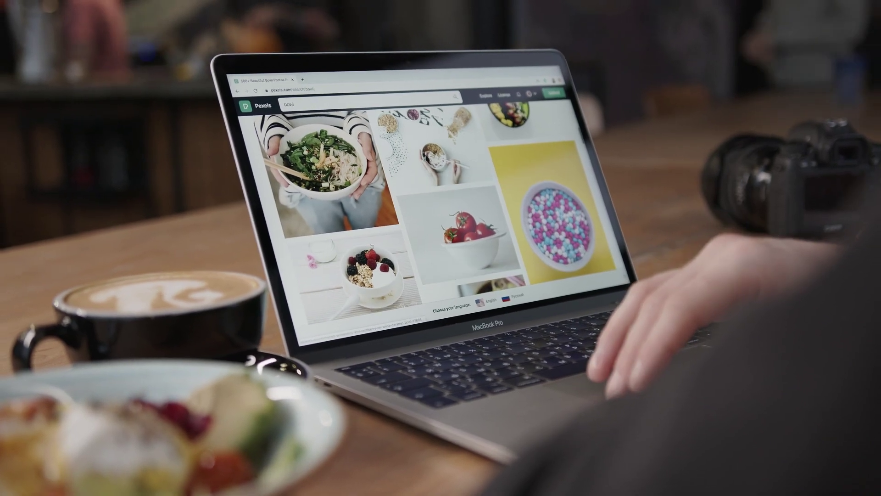
scroll(370, 246, "down", 5)
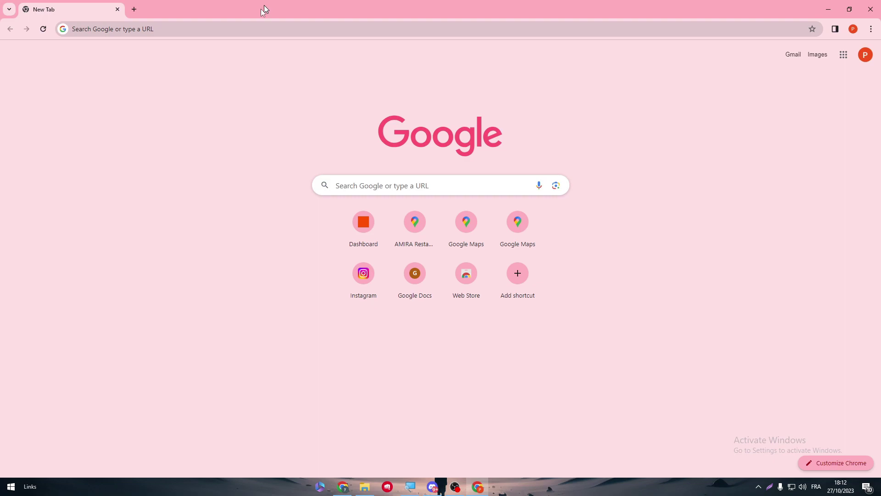
key("ctrl+l")
type("TIKTOK SH")
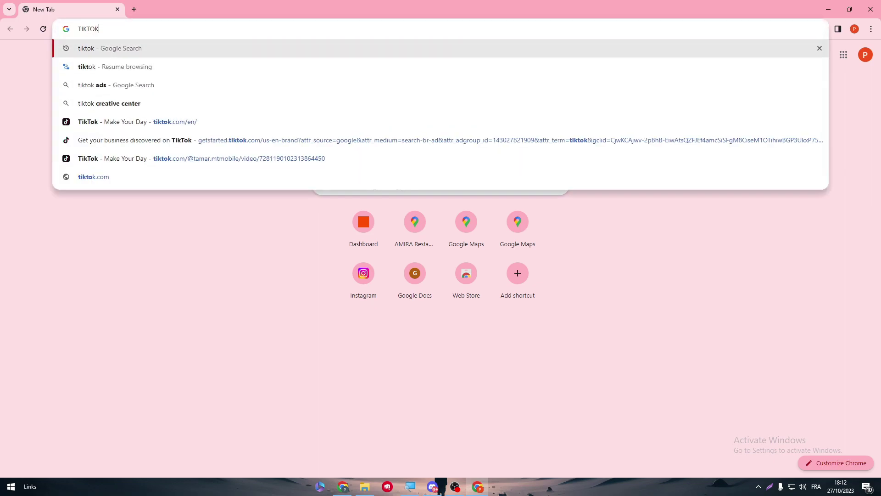
key("BackSpace")
key("BackSpace")
key("BackSpace")
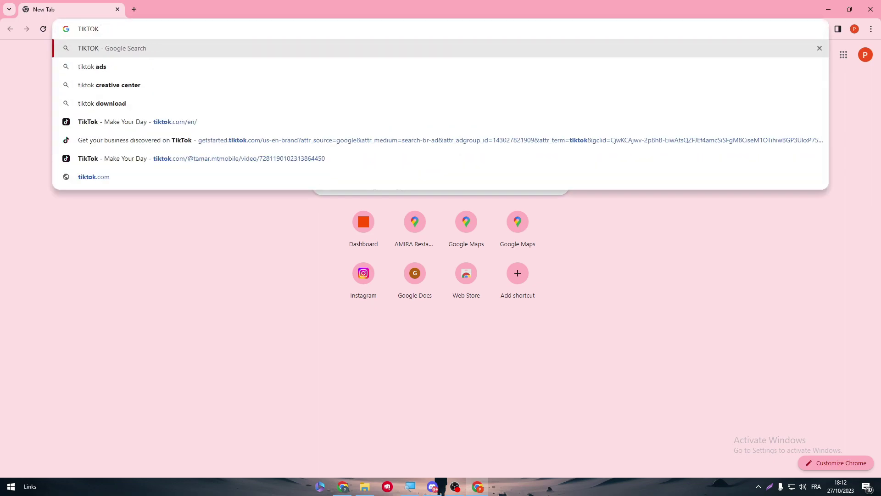
type("SHOP")
key("Return")
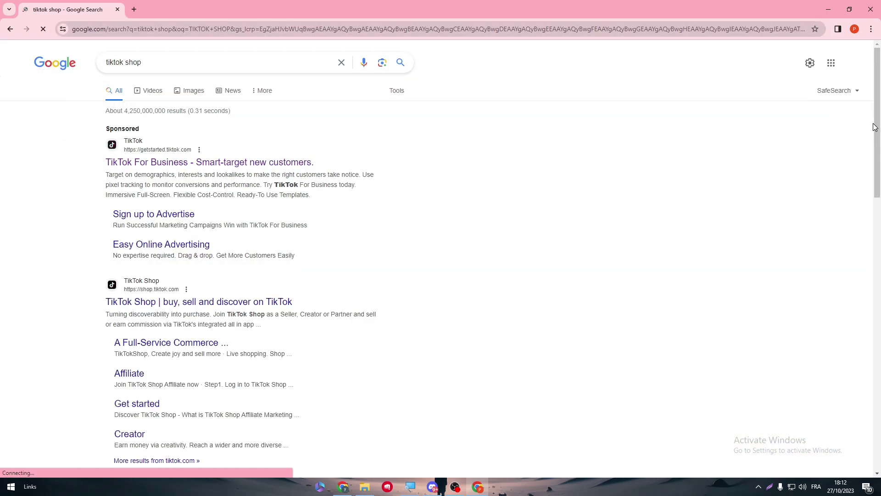
scroll(276, 252, "down", 1)
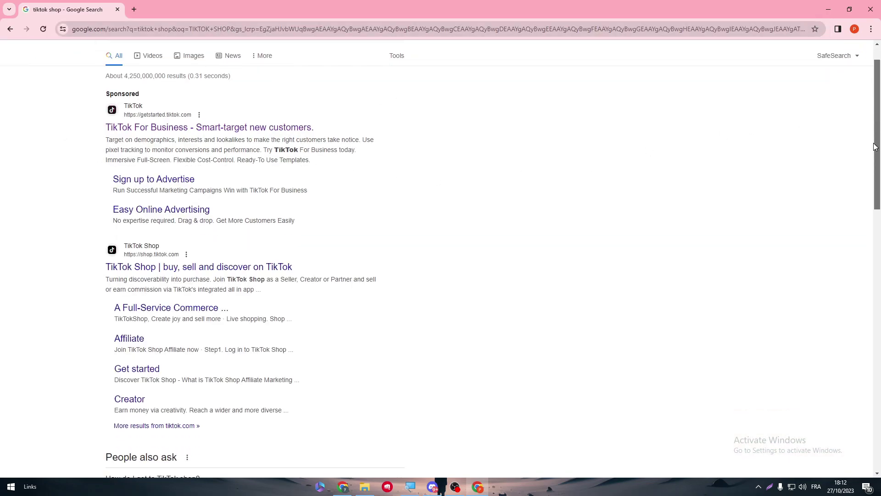
- Open the TikTok Shop result in a new tab and read through its hero heading
middle_click(118, 261)
key("ctrl+Tab")
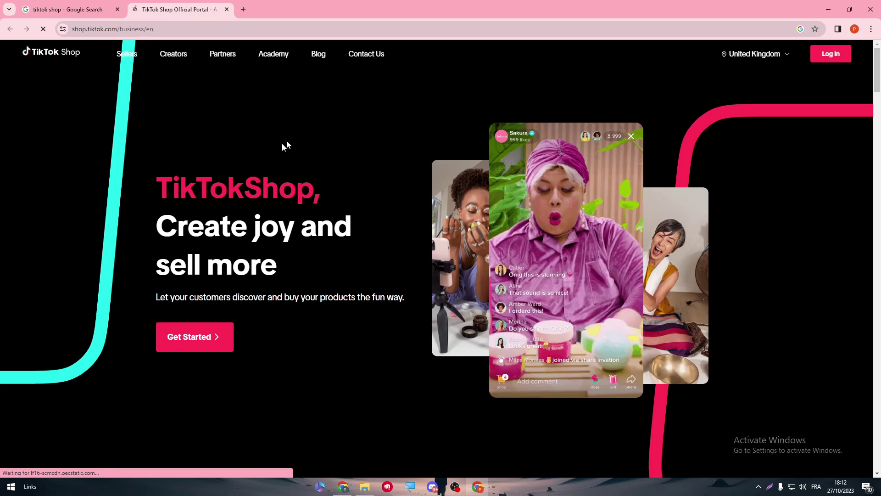
left_click_drag(186, 155, 315, 188)
left_click(315, 188)
left_click_drag(248, 225, 316, 224)
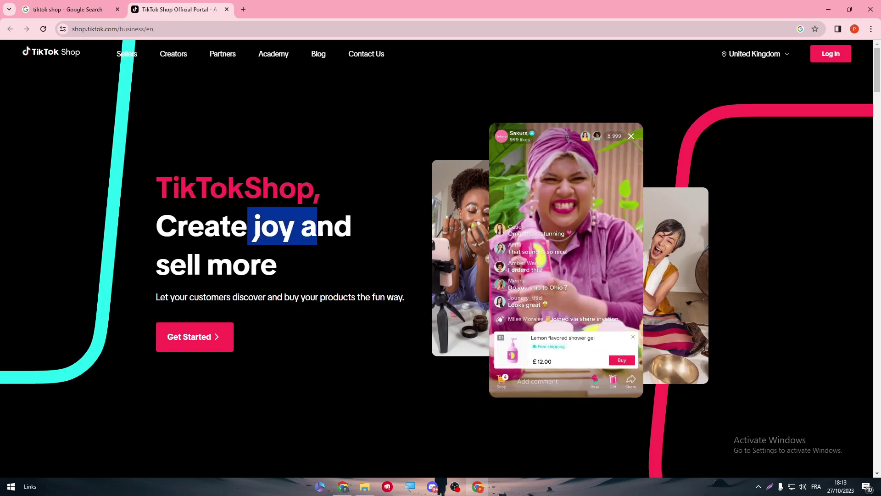
left_click(316, 227)
left_click_drag(158, 255, 259, 266)
left_click(260, 265)
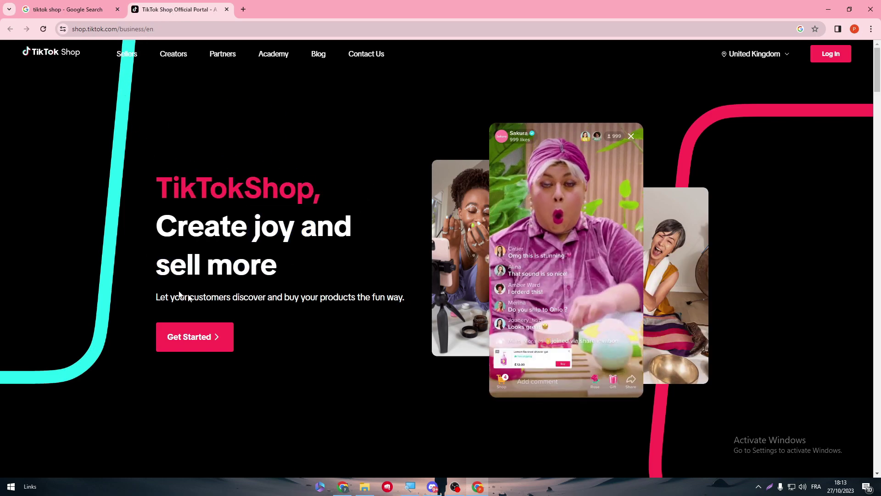
left_click_drag(173, 184, 292, 285)
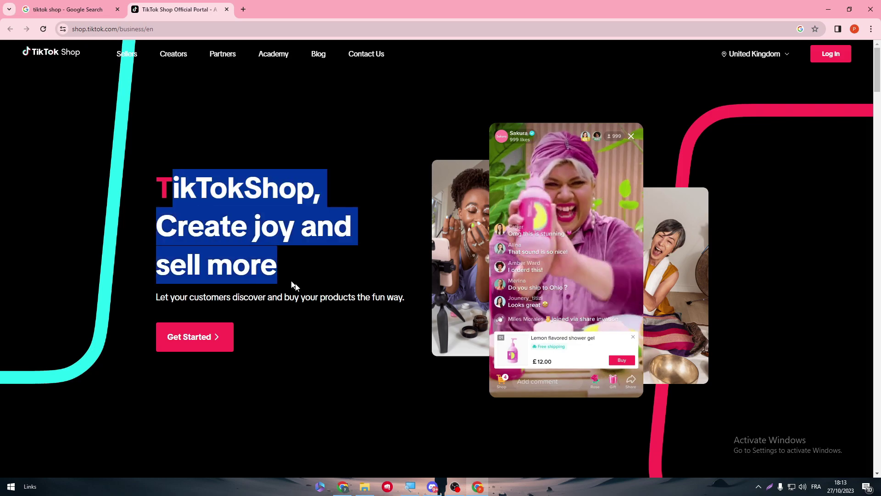
left_click(292, 285)
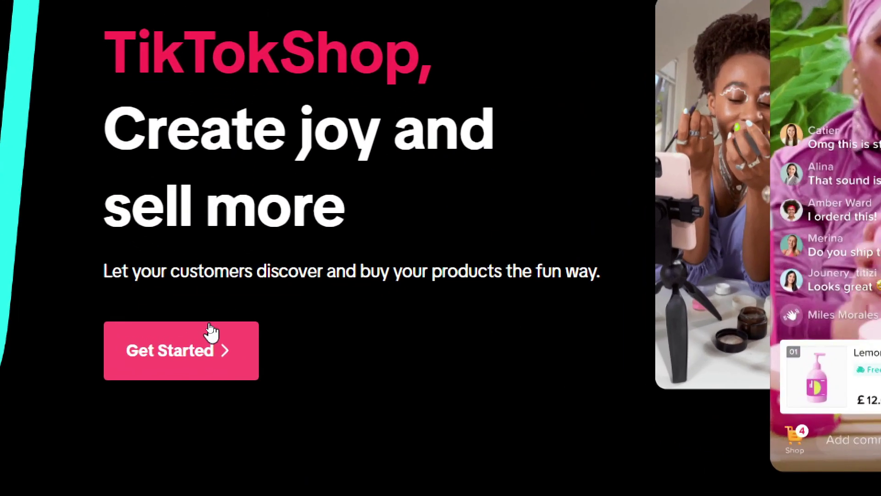
- Scroll down to read the '3 native ways' section heading and subtitle
scroll(211, 330, "down", 10)
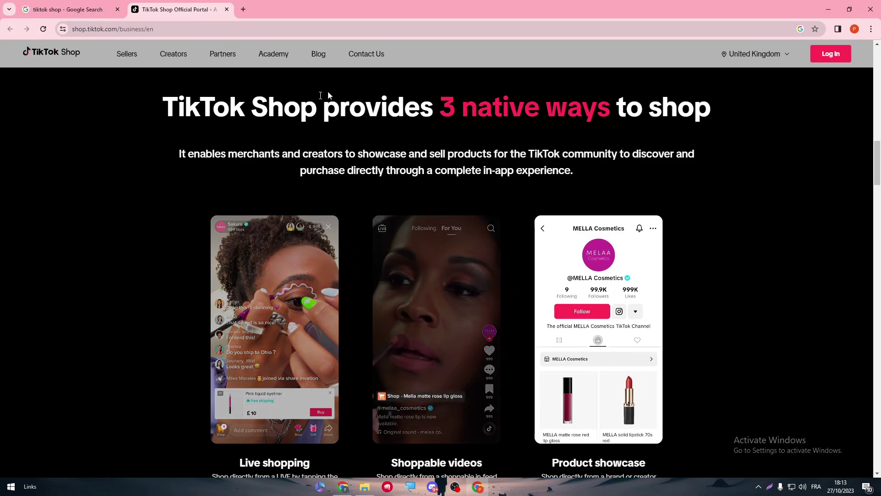
left_click_drag(165, 107, 661, 107)
left_click(432, 146)
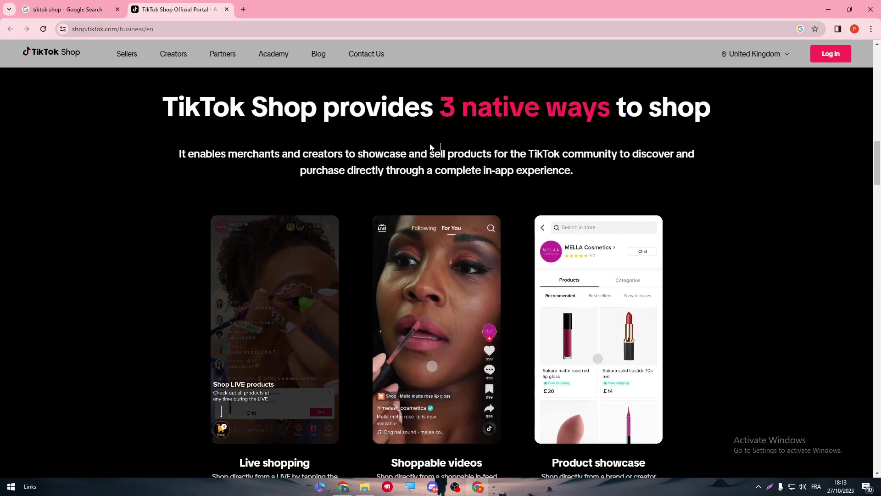
left_click_drag(178, 153, 349, 154)
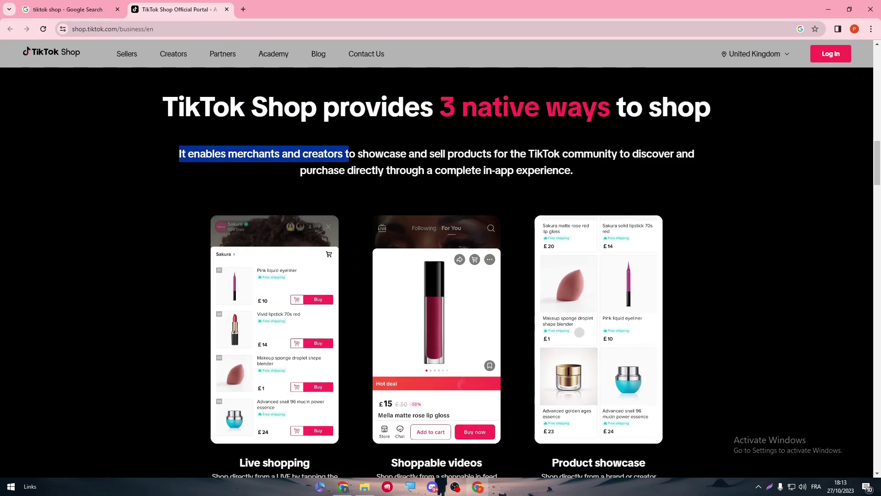
left_click(422, 185)
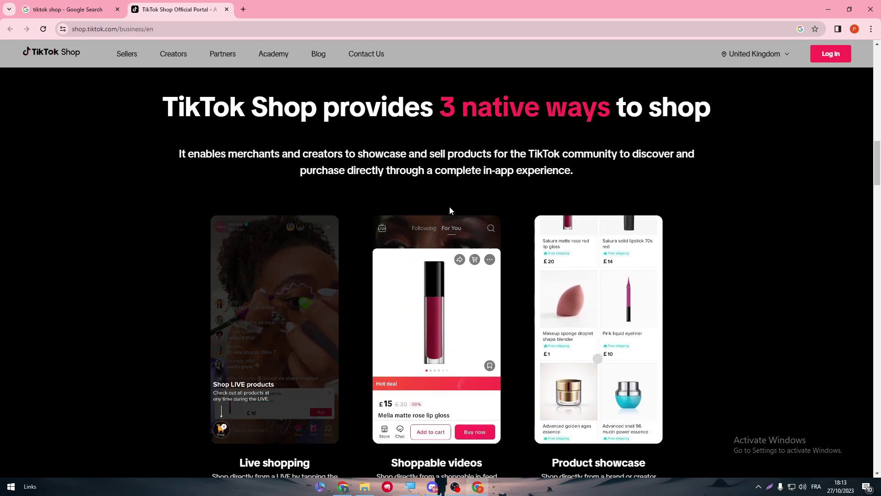
left_click_drag(878, 166, 873, 223)
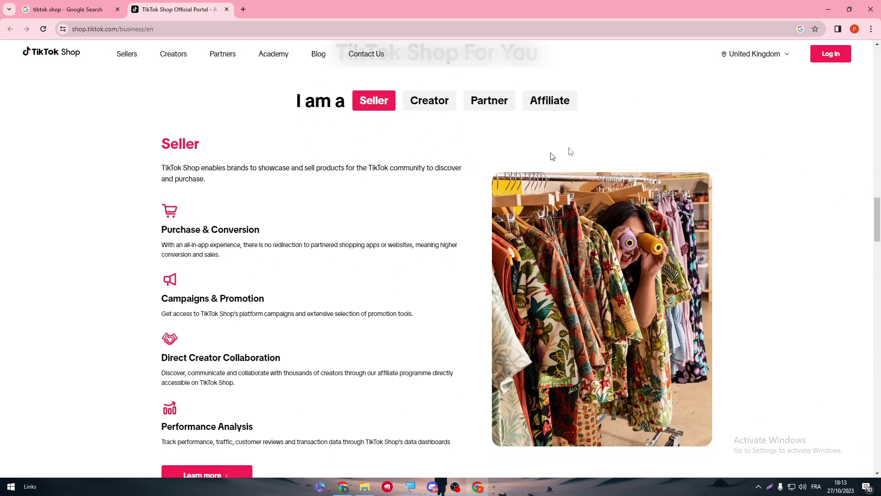
scroll(552, 156, "up", 3)
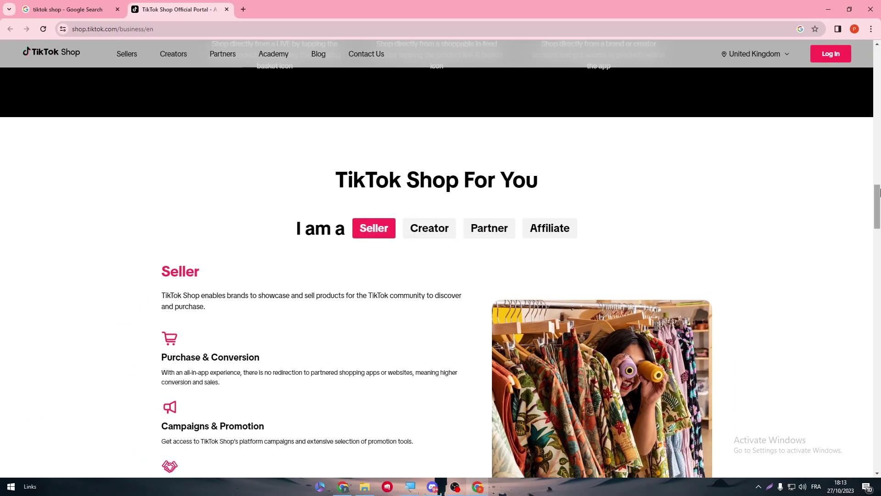
mouse_move(877, 199)
left_mouse_down()
mouse_move(877, 220)
mouse_move(877, 212)
left_mouse_up()
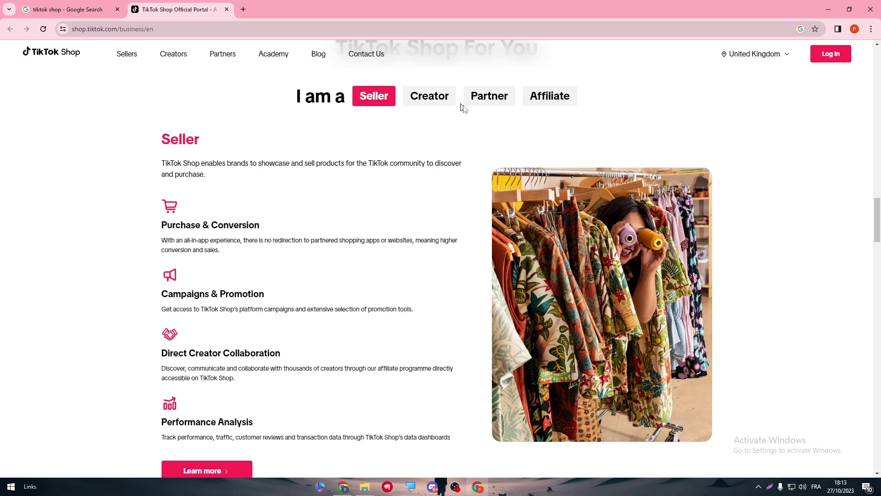
left_click(435, 95)
left_click(363, 97)
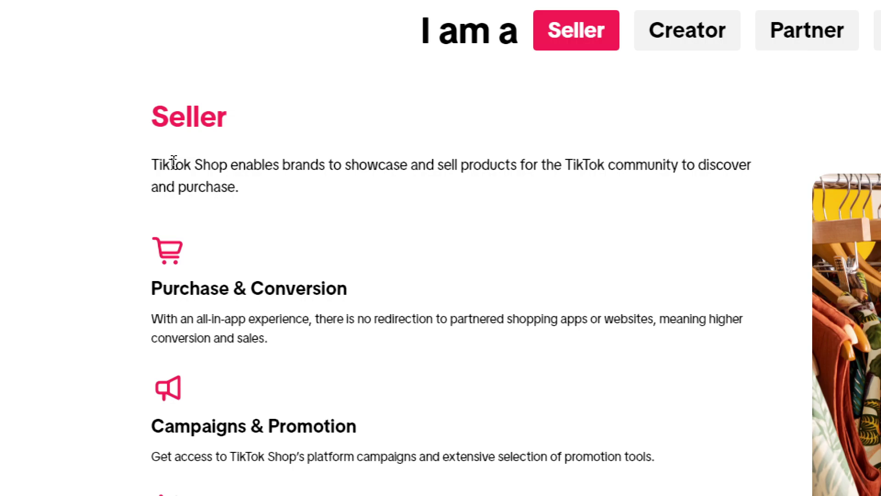
scroll(276, 321, "down", 4)
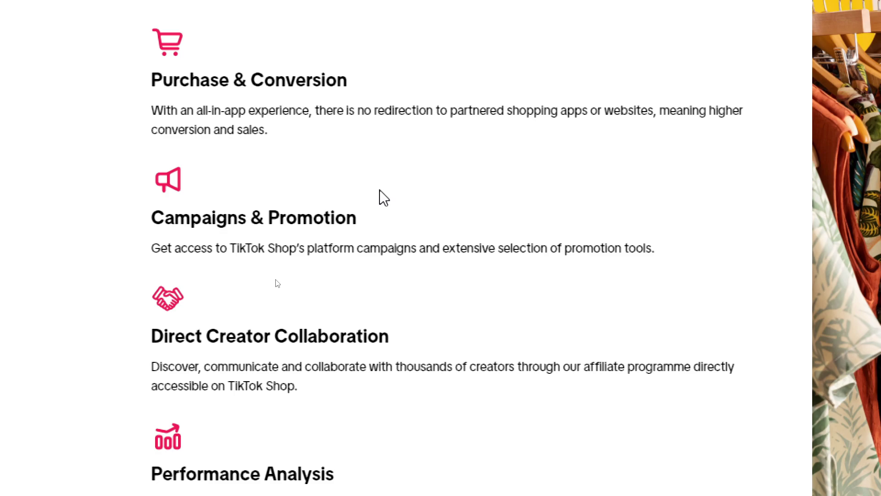
scroll(380, 190, "down", 3)
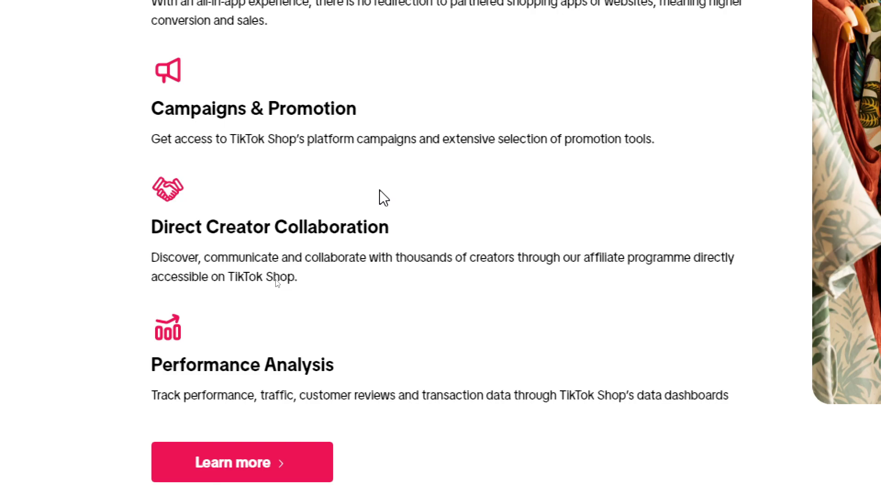
scroll(380, 191, "down", 1)
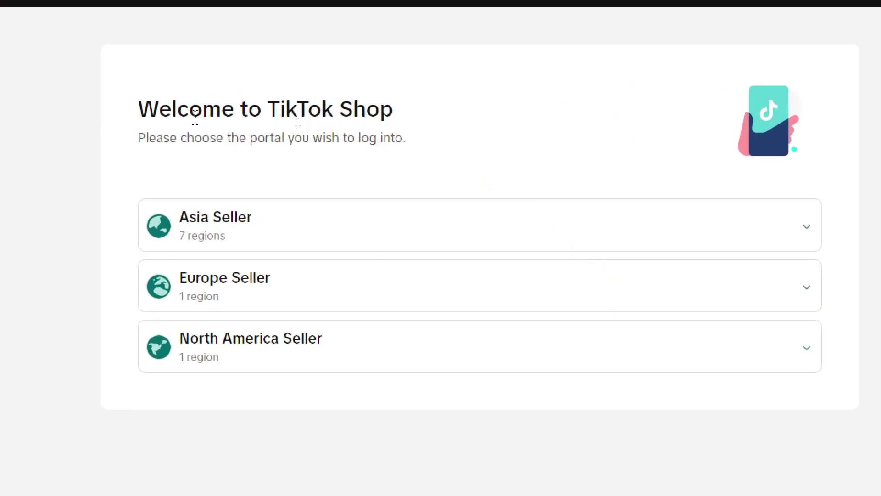
- Expand the Europe, Asia and North America Seller region lists to browse the seller portals
left_click(205, 270)
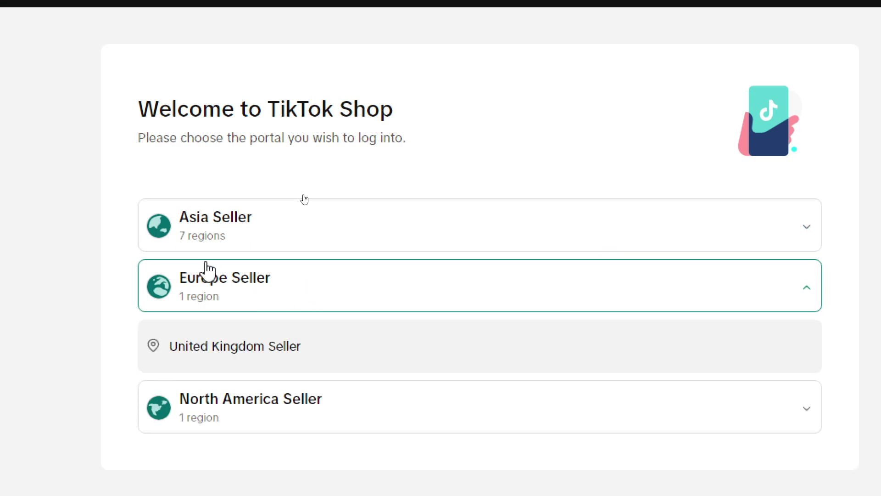
mouse_move(282, 369)
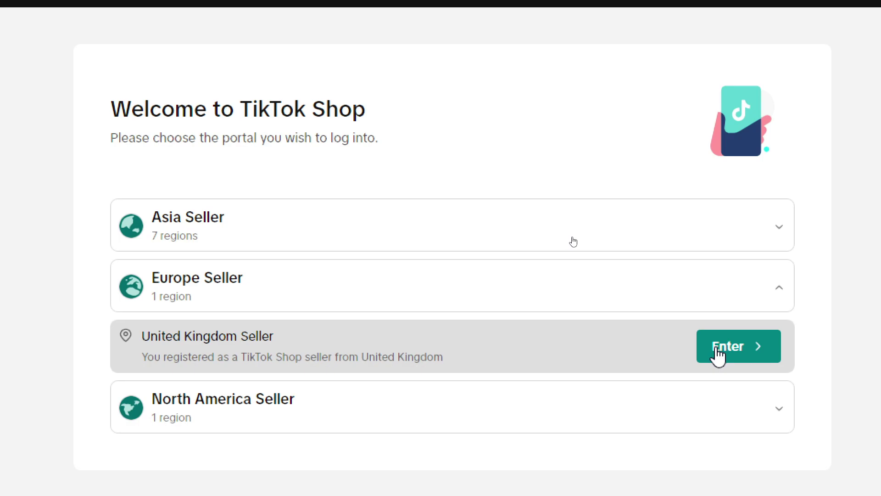
left_click(317, 246)
scroll(344, 459, "down", 2)
mouse_move(344, 477)
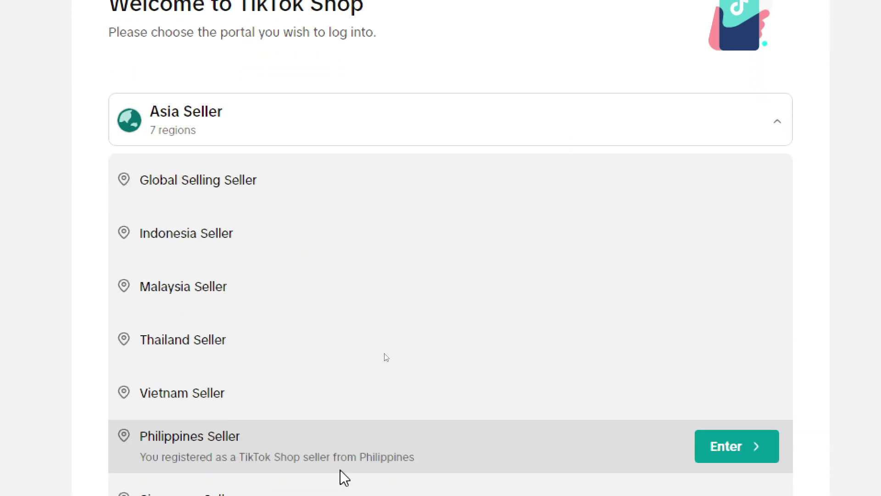
scroll(353, 479, "down", 1)
scroll(354, 478, "down", 1)
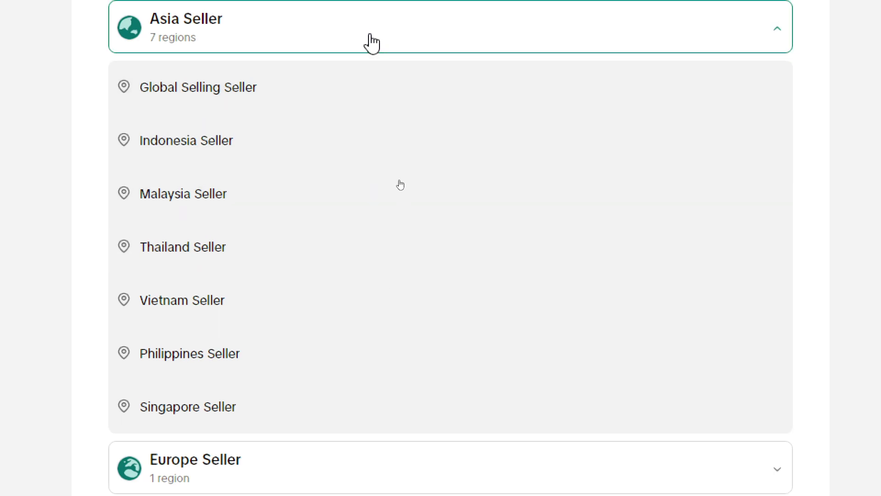
left_click(372, 43)
left_click(266, 156)
left_click(191, 43)
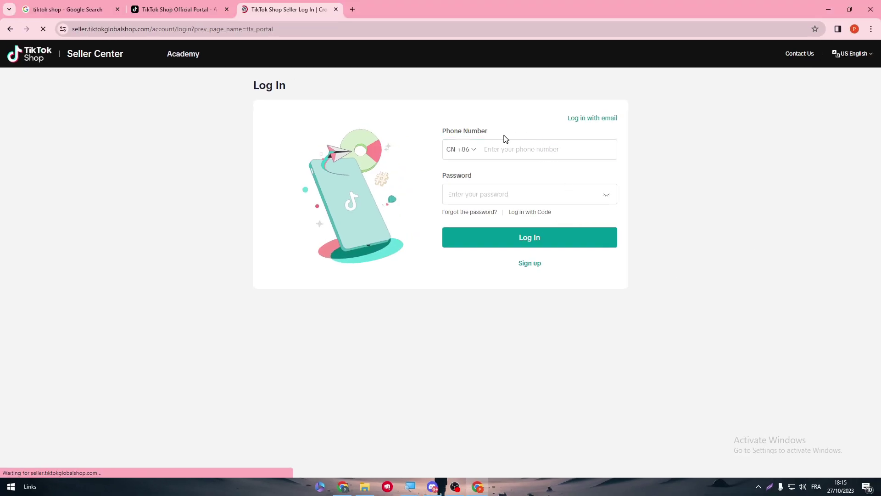
- Switch to email log-in and go to the seller sign-up form
left_click(586, 120)
left_click(452, 145)
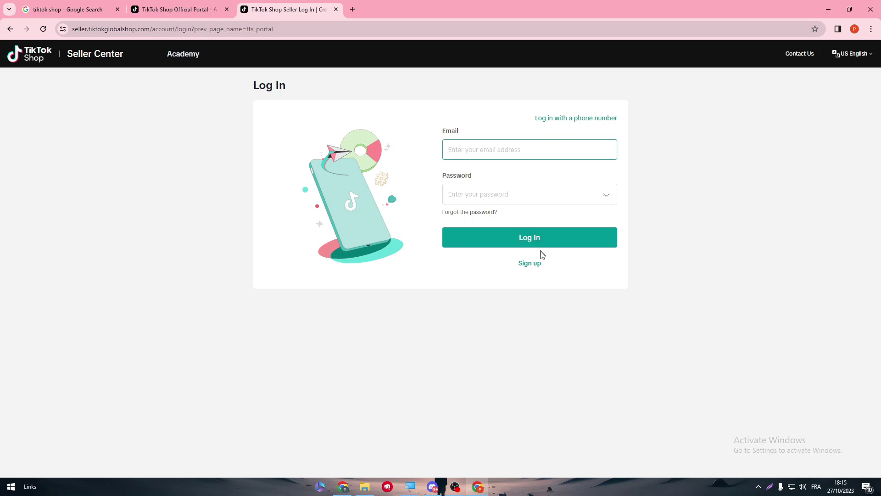
left_click(532, 263)
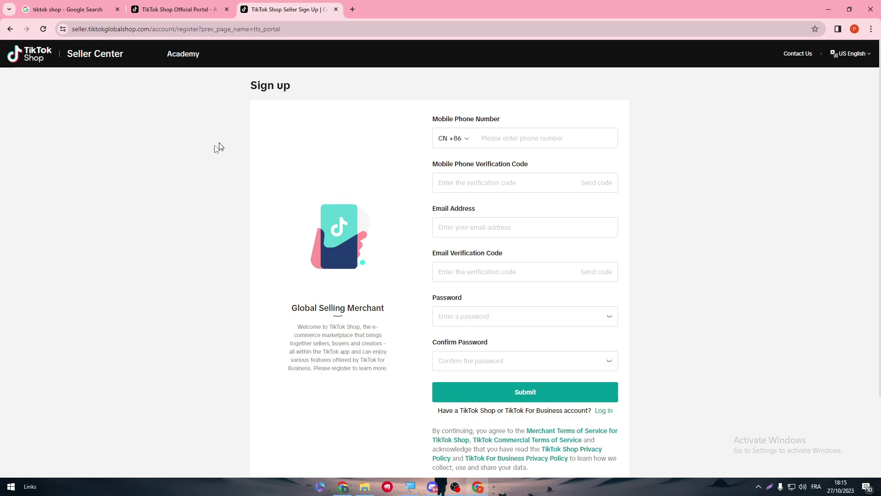
scroll(875, 236, "down", 1)
scroll(858, 241, "down", 1)
scroll(851, 206, "up", 2)
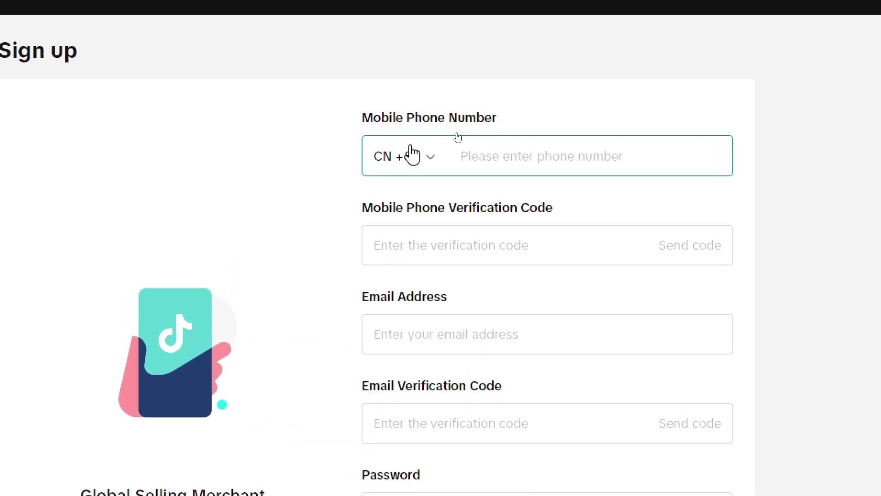
- Check the phone country-code list, keep CN +86, and select the Email Address field
left_click(454, 138)
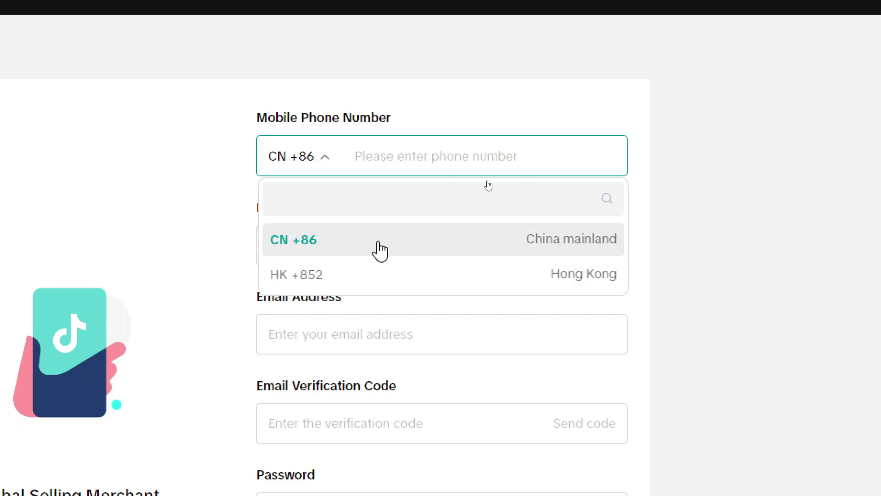
left_click(276, 158)
left_click(280, 164)
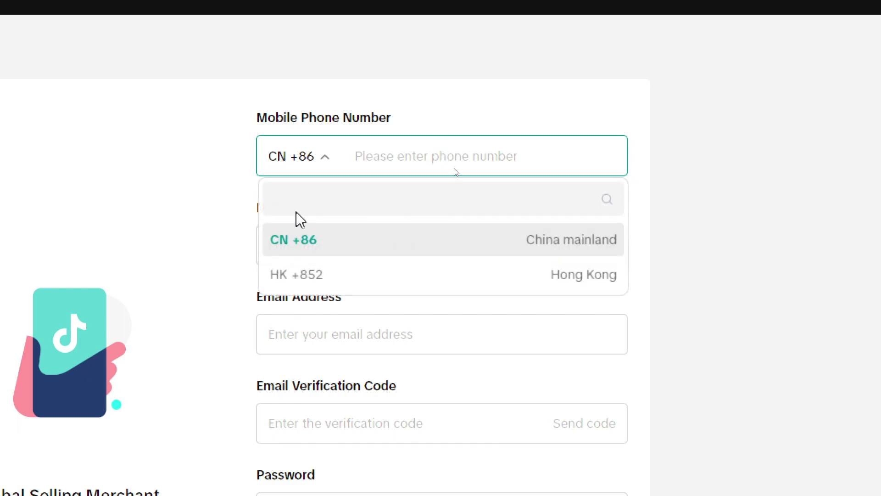
left_click(191, 278)
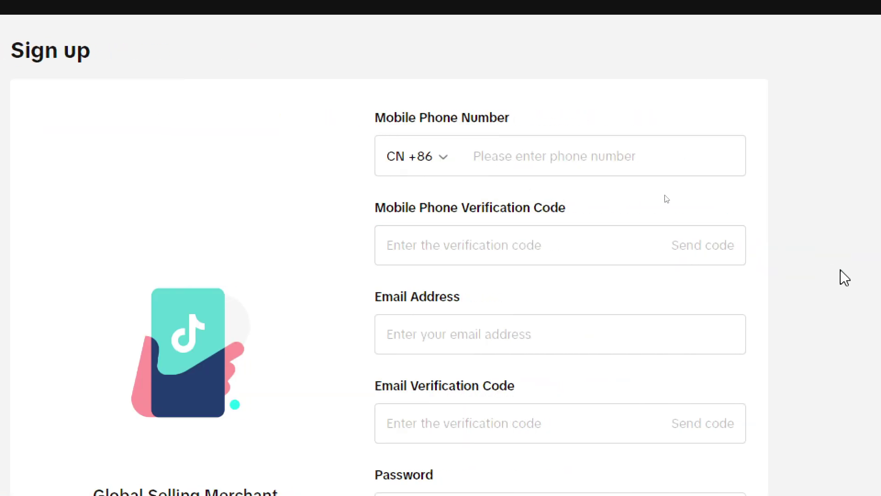
left_click(445, 172)
left_click(395, 254)
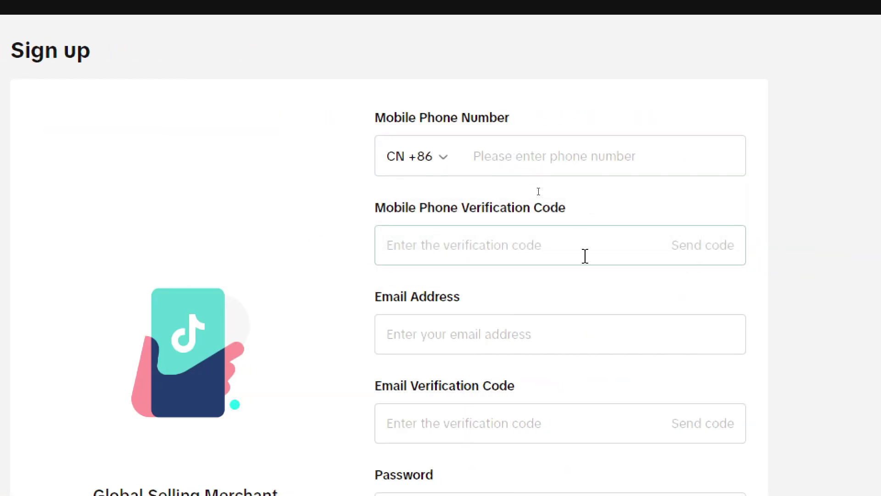
left_click(519, 323)
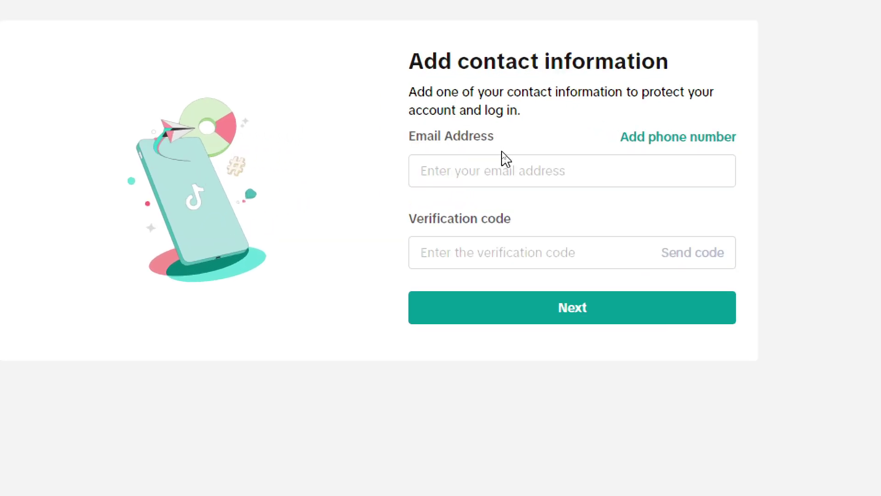
- Clear a stray letter typed into the Email Address field
left_click(489, 174)
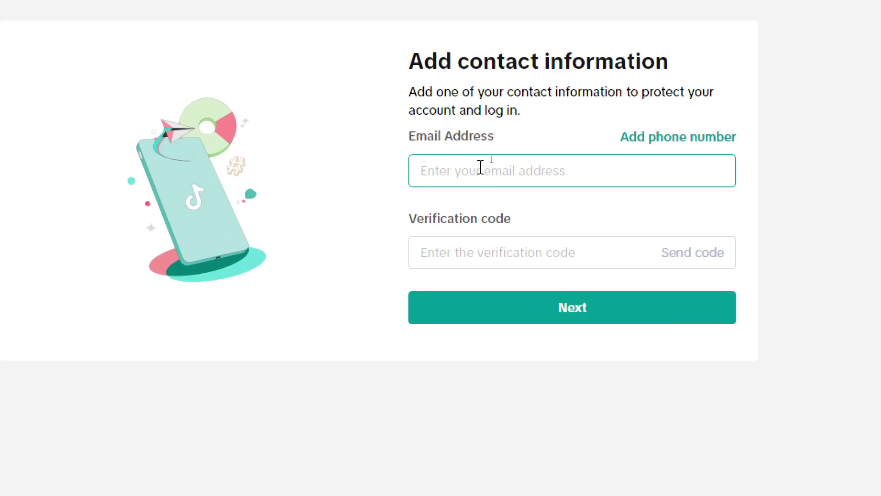
type("Y")
key("BackSpace")
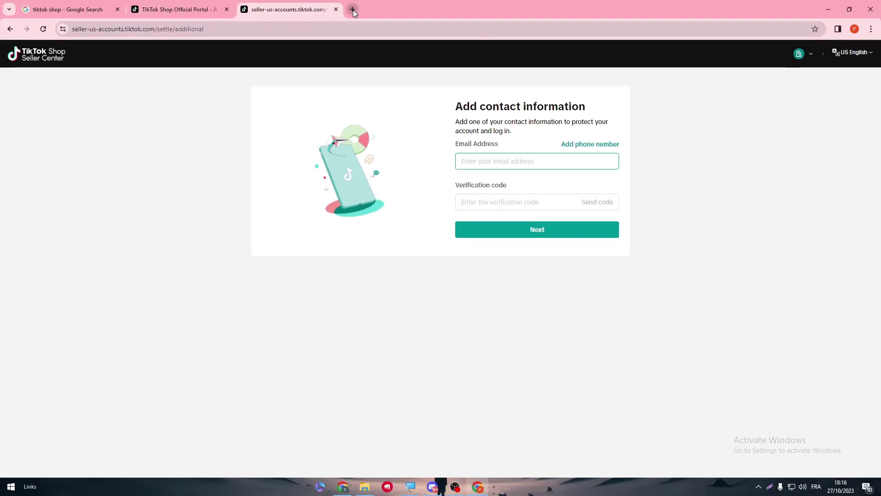
- Copy the account's email from the Google profile card into the Email Address field
left_click(352, 9)
left_click(866, 54)
triple_click(780, 83)
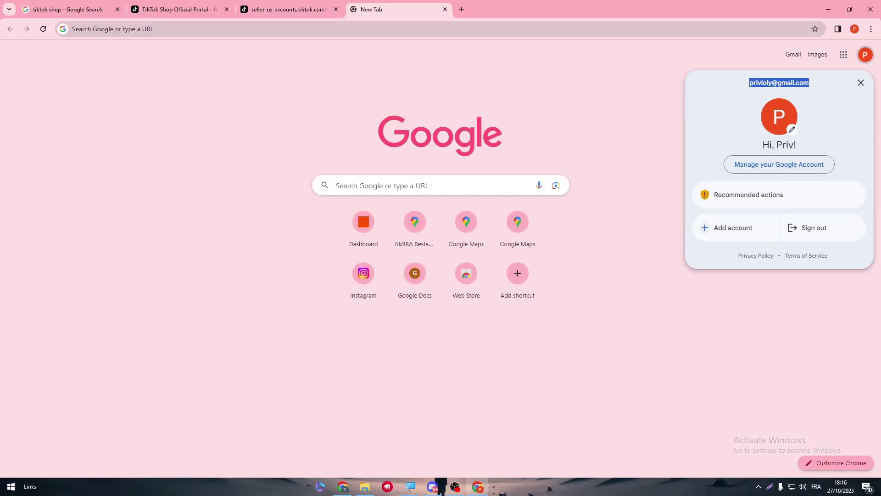
key("ctrl+c")
left_click(309, 9)
key("ctrl+v")
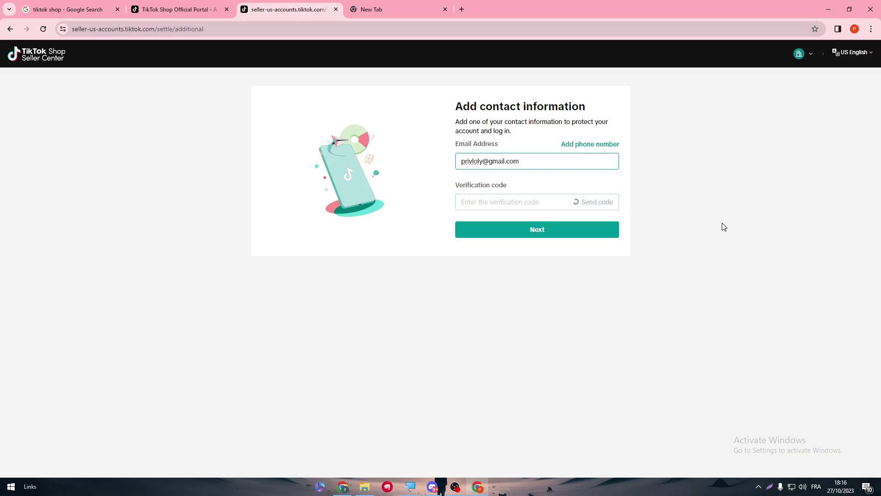
left_click(396, 4)
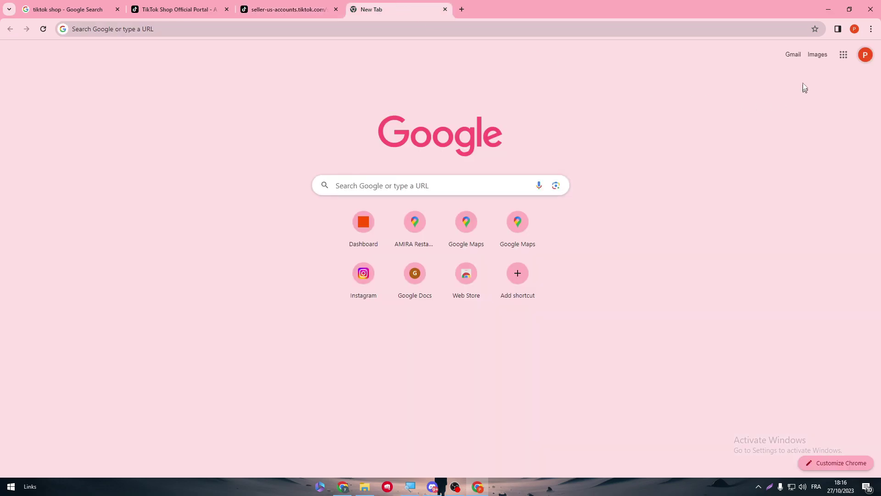
- Find the TikTok verification email in the Gmail Primary inbox and copy its code
left_click(793, 55)
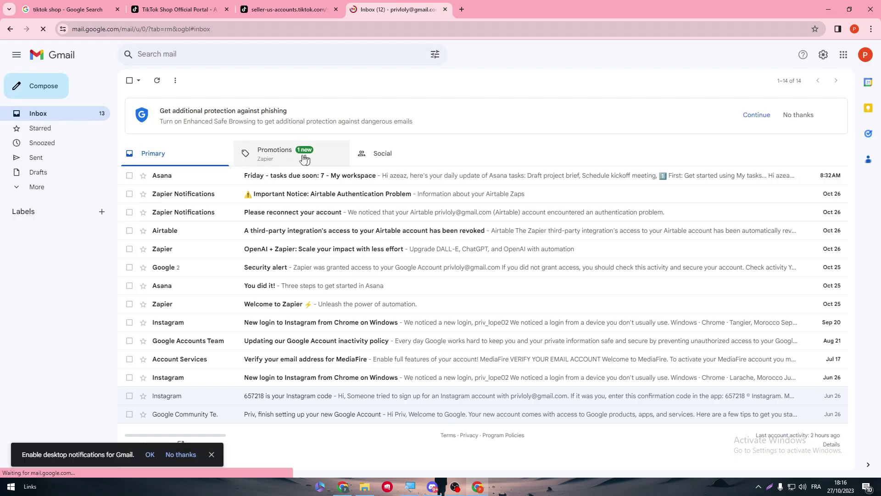
left_click(31, 192)
left_click(236, 153)
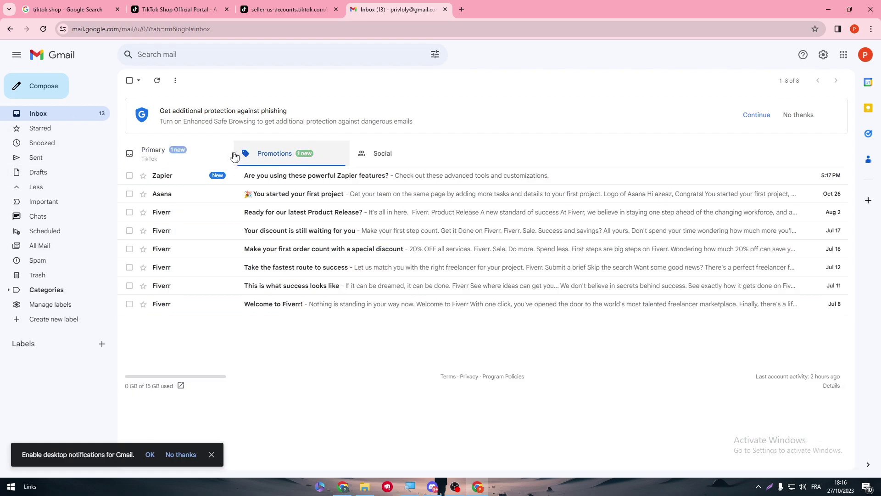
left_click(215, 156)
left_click(205, 178)
double_click(180, 260)
key("ctrl+c")
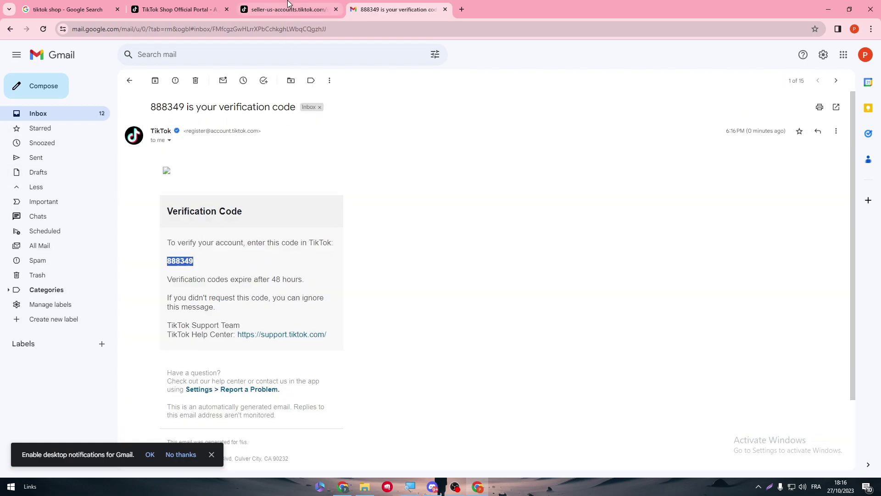
- Paste the verification code into the seller page's code field and submit
left_click(288, 9)
left_click(547, 202)
key("ctrl+v")
left_click(550, 231)
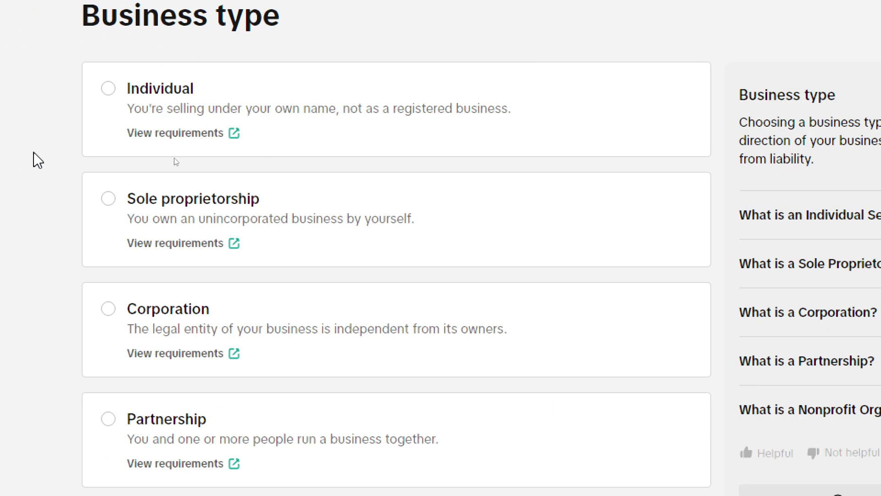
- Choose Individual as business type, then a US driver's license issued in Arizona as ID
left_click(248, 127)
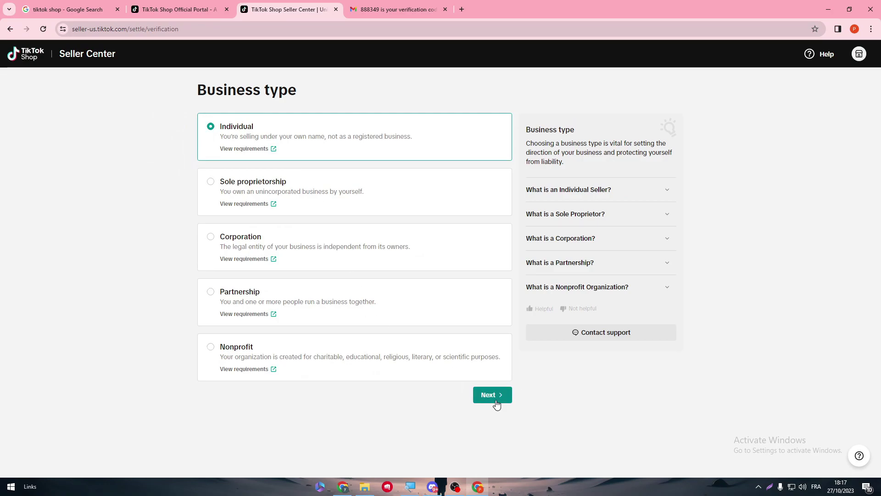
left_click(515, 452)
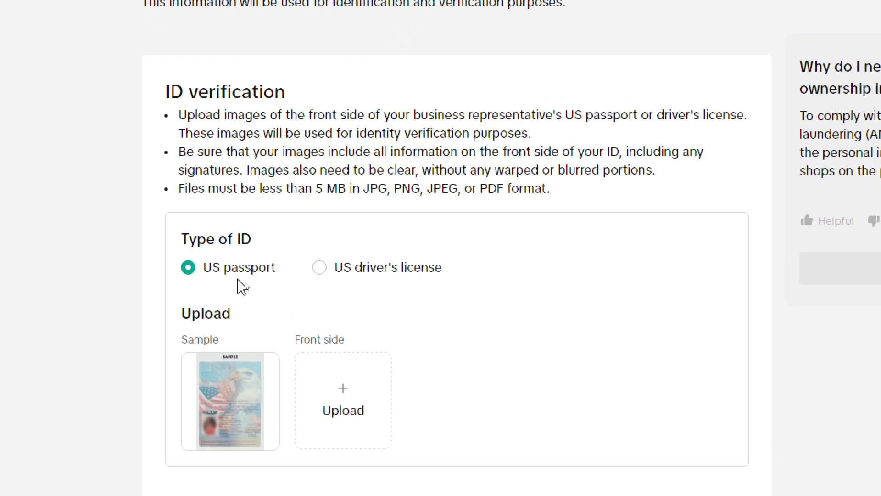
left_click(396, 276)
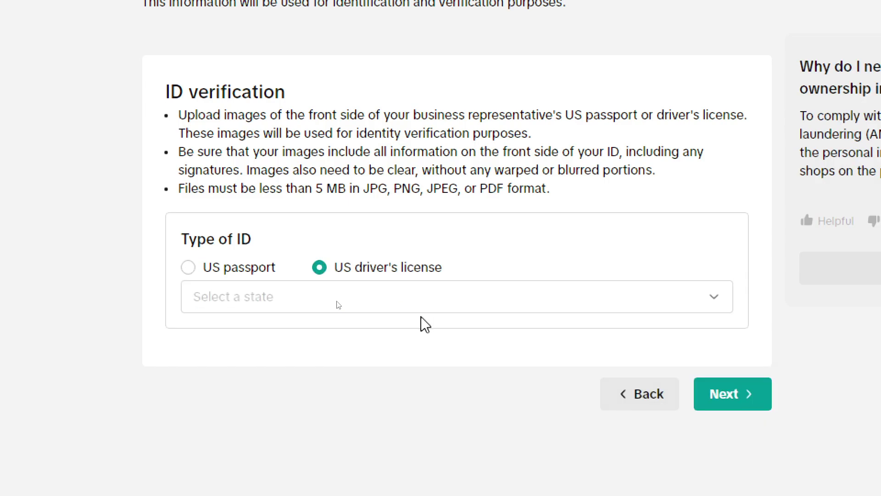
left_click(398, 297)
left_click(274, 406)
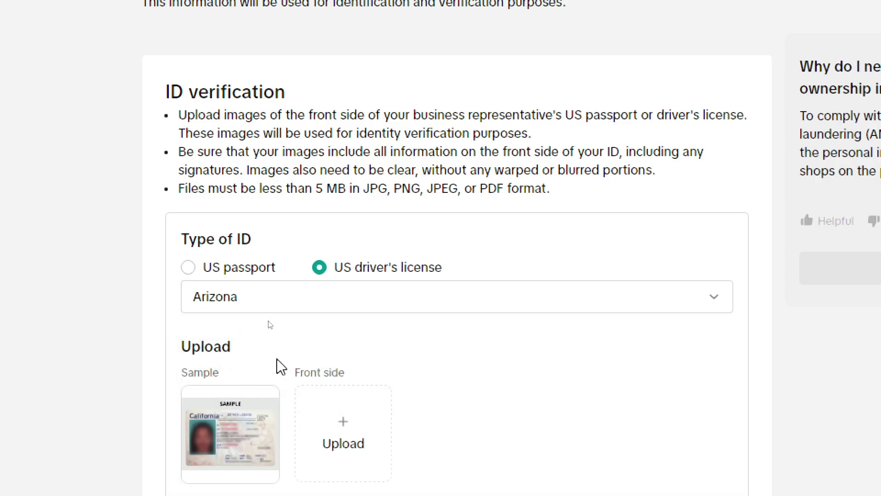
scroll(276, 366, "down", 2)
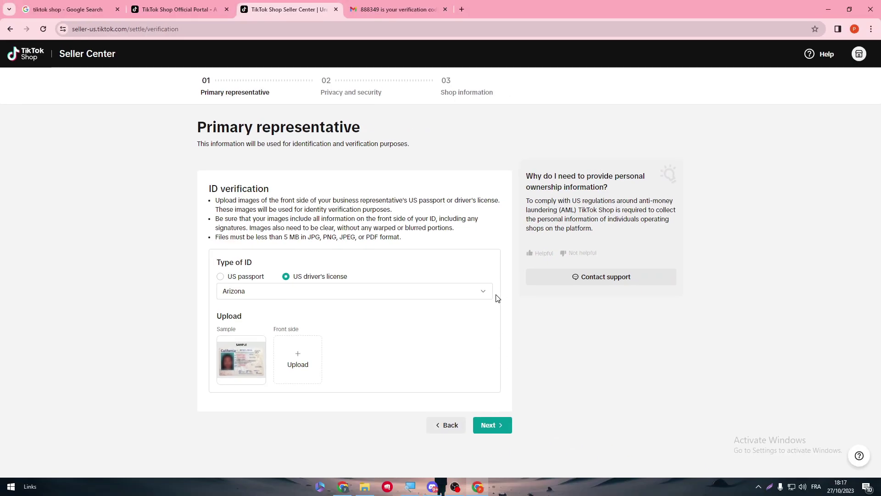
left_click(859, 53)
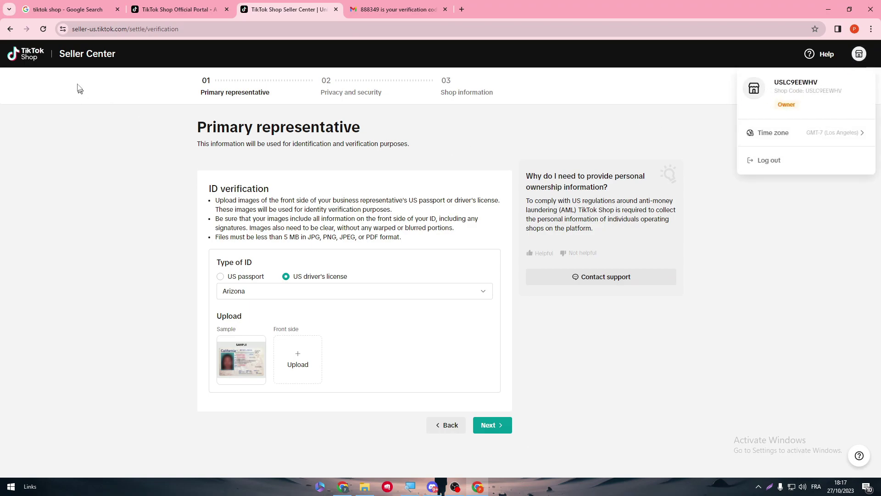
left_click(95, 62)
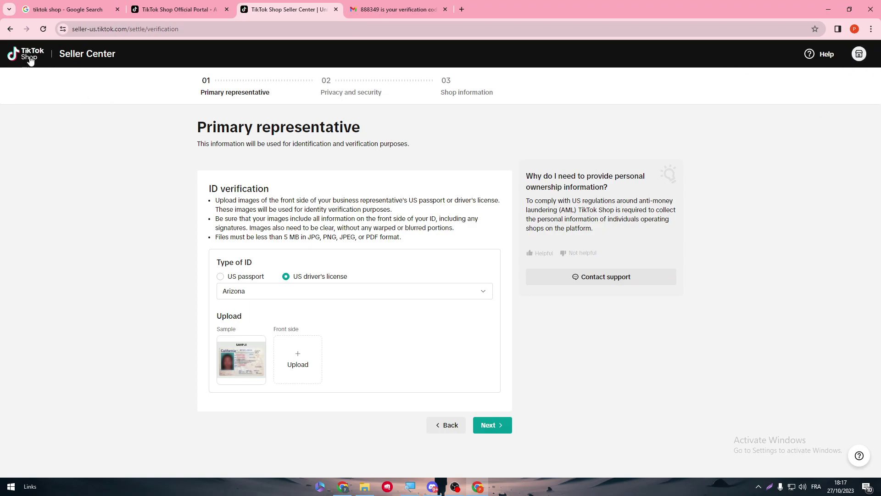
- On the TikTok Shop portal, open the Creator information page and jump to its Join Now section
left_click(181, 9)
scroll(872, 230, "up", 1)
scroll(878, 206, "up", 5)
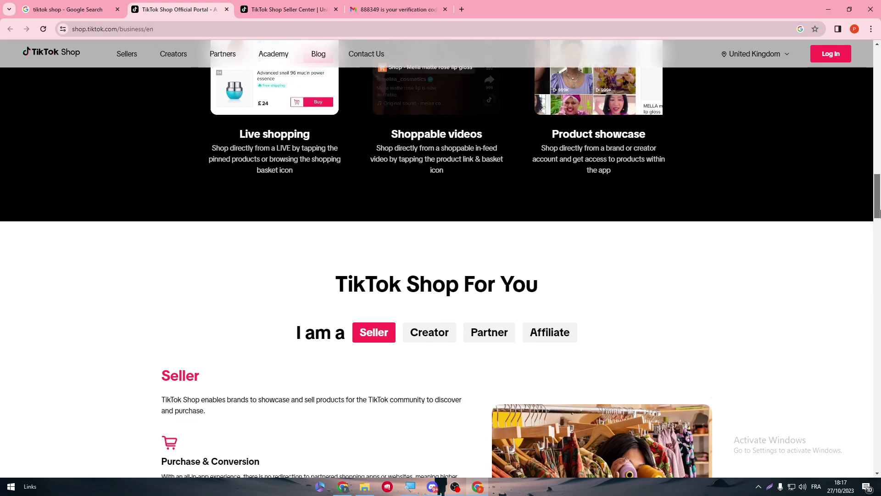
scroll(458, 262, "down", 1)
left_click(447, 271)
scroll(878, 229, "down", 5)
scroll(877, 229, "down", 2)
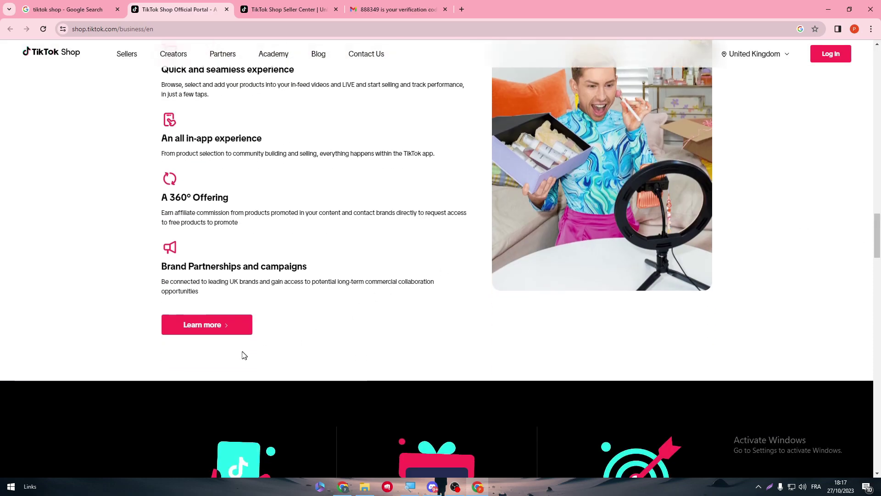
left_click(213, 327)
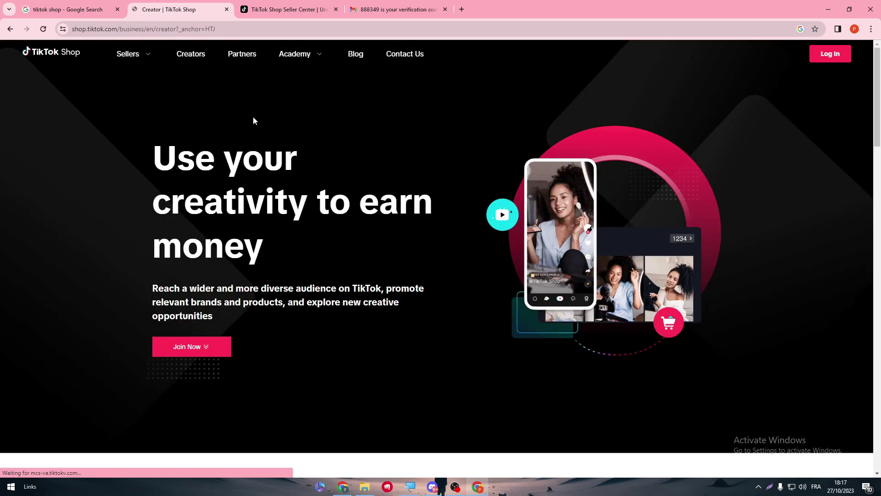
left_click(182, 347)
- Close the Creator tab and the Seller Center tab
mouse_move(826, 55)
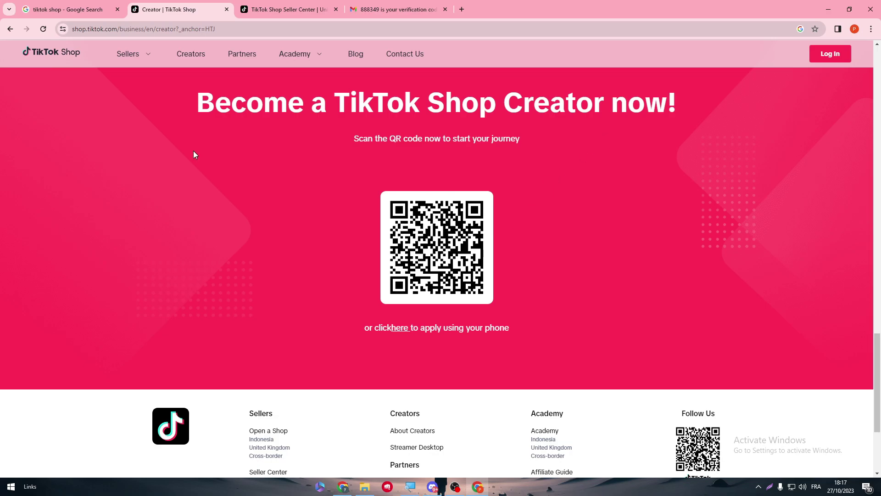
left_click(225, 9)
left_click(227, 9)
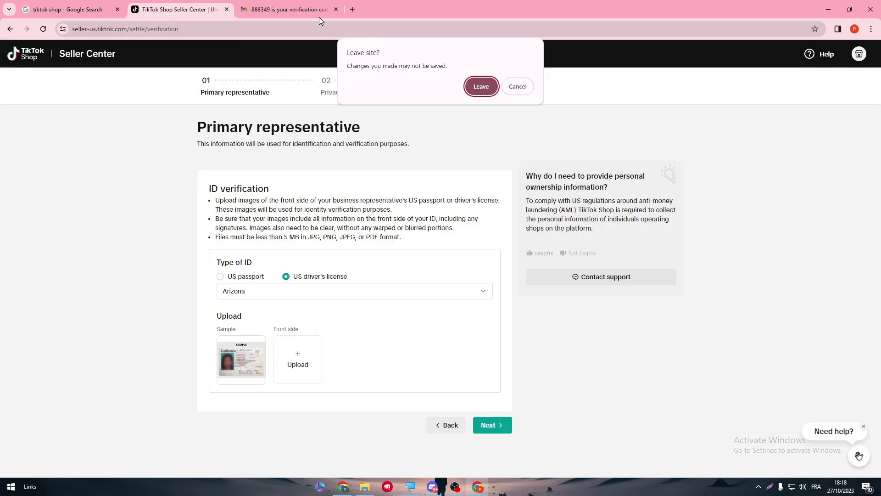
- Confirm leaving Seller Center, then search 'TikTok Ads Manager' on Google in a fresh tab
left_click(481, 87)
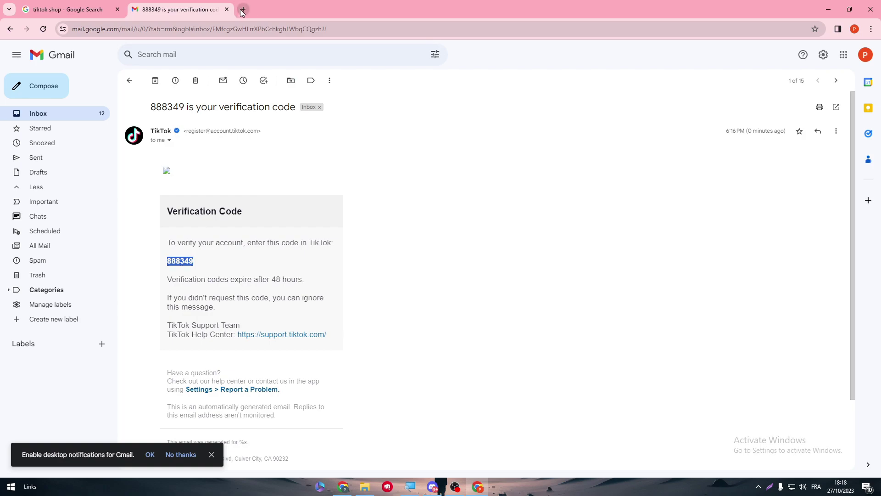
left_click(243, 9)
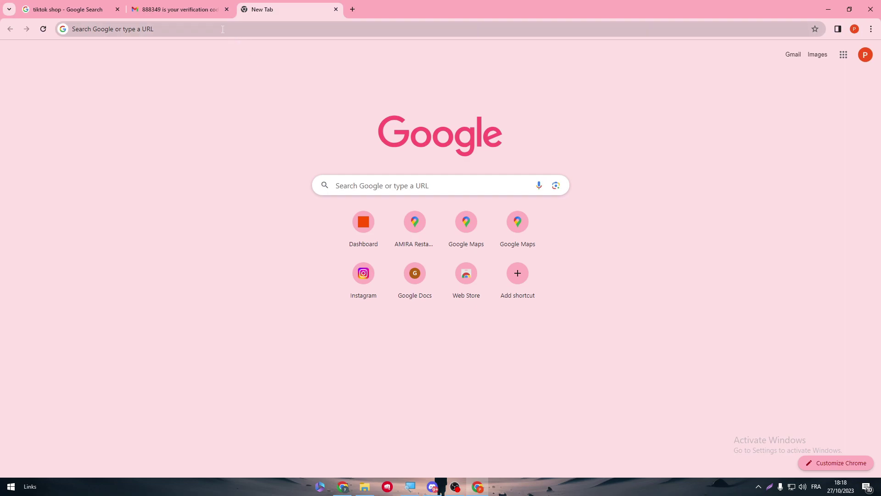
type("TiKTOK ADS ")
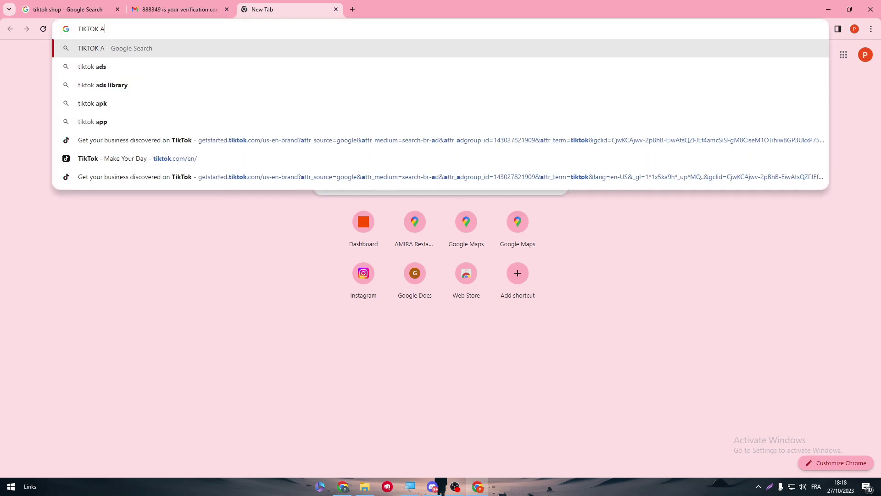
type("MANAGER")
key("Return")
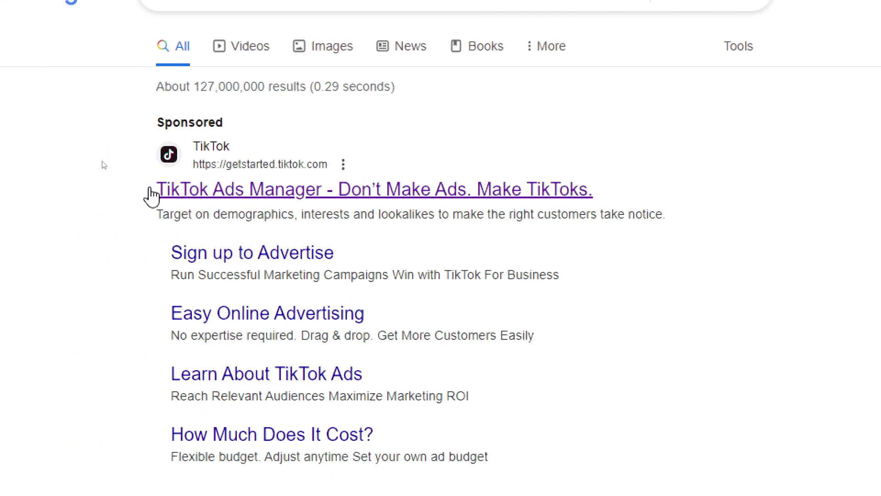
- Open the sponsored TikTok Ads Manager link and log out of the signed-in account
left_click(23, 189)
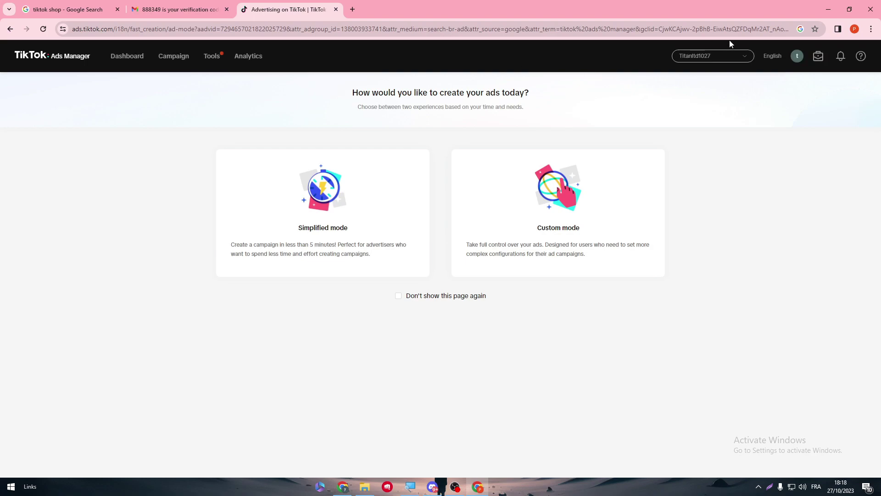
left_click(797, 55)
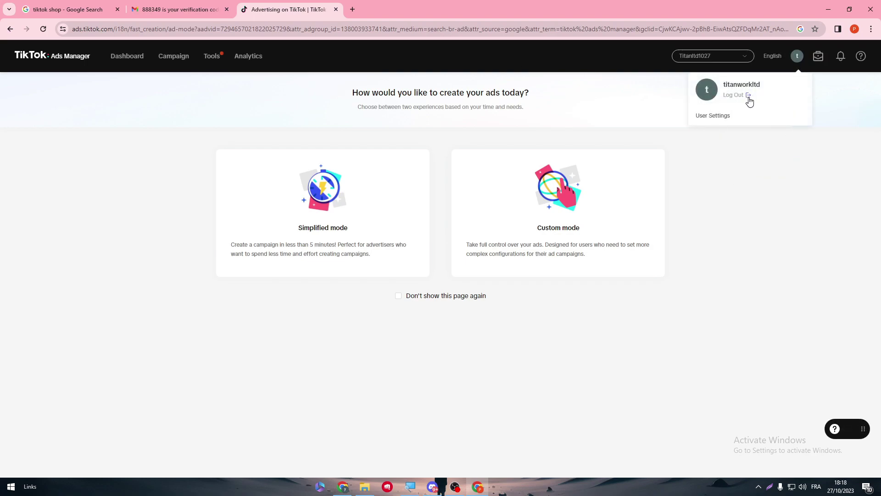
left_click(748, 95)
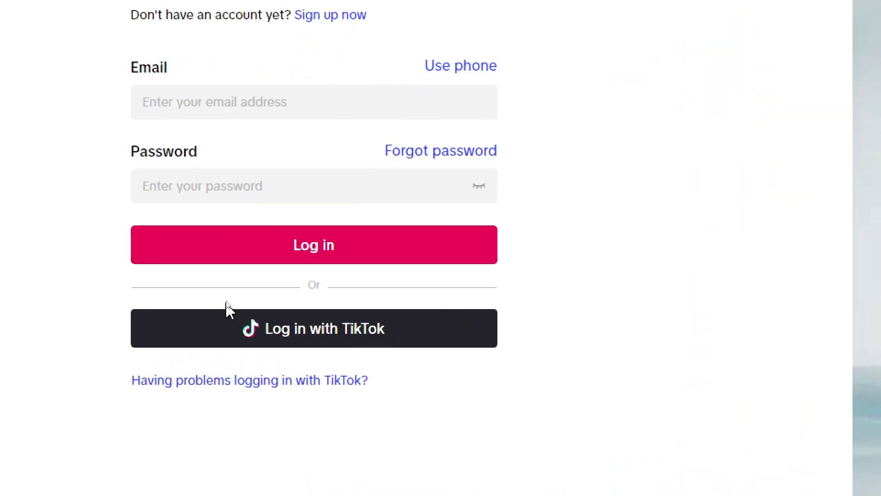
- Sign in to TikTok Ads Manager with TikTok and authorize TikTok For Business access
left_click(230, 313)
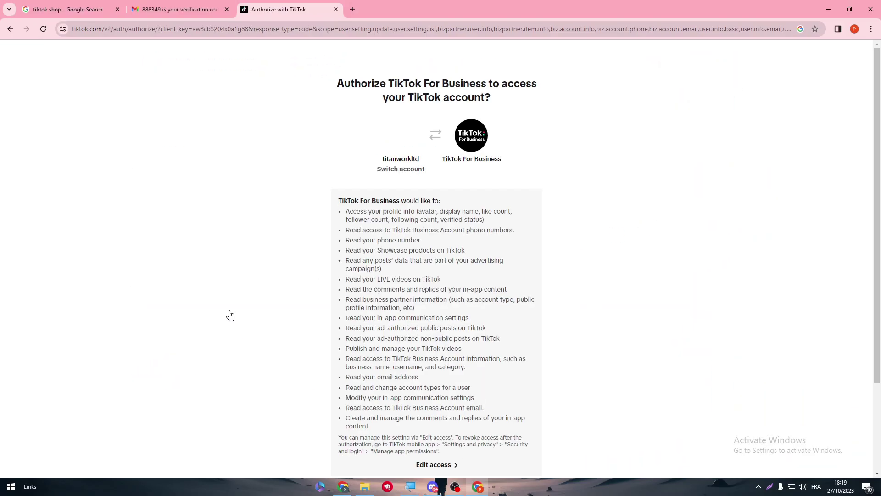
scroll(690, 342, "down", 3)
left_click(458, 433)
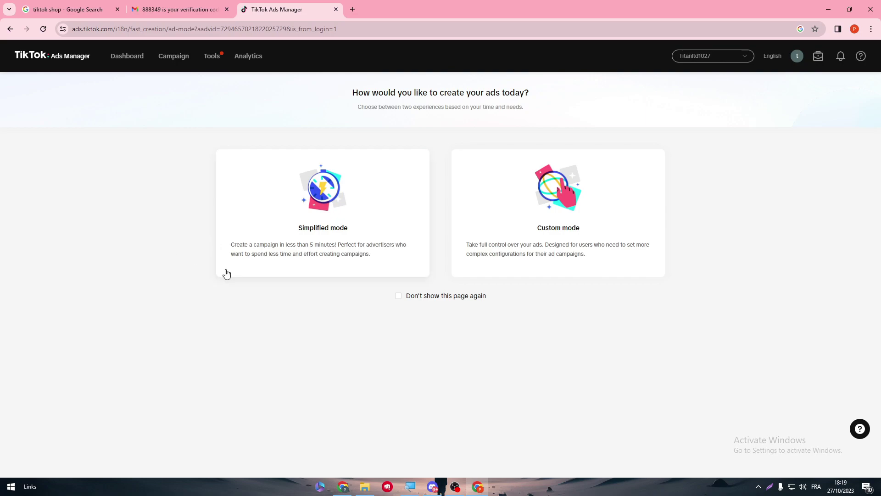
- Start a Custom mode campaign instead of Simplified, dismiss the updates tip, and pick the Reach objective
left_click(304, 221)
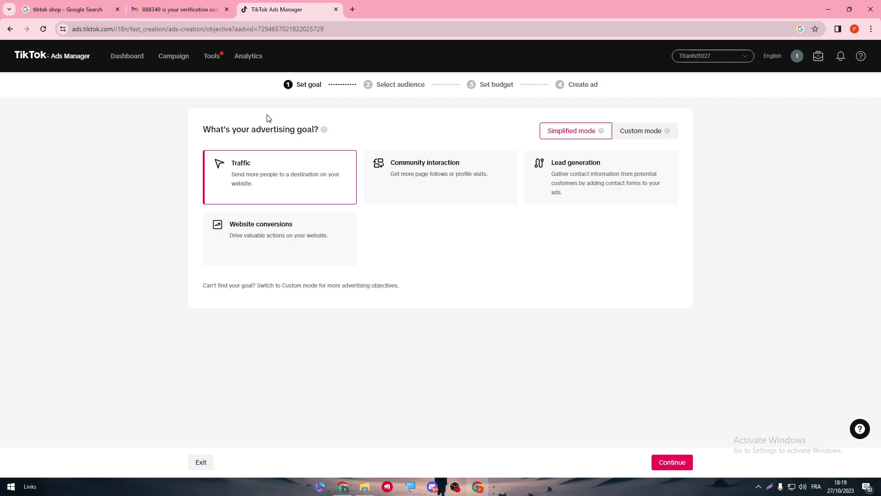
left_click(628, 135)
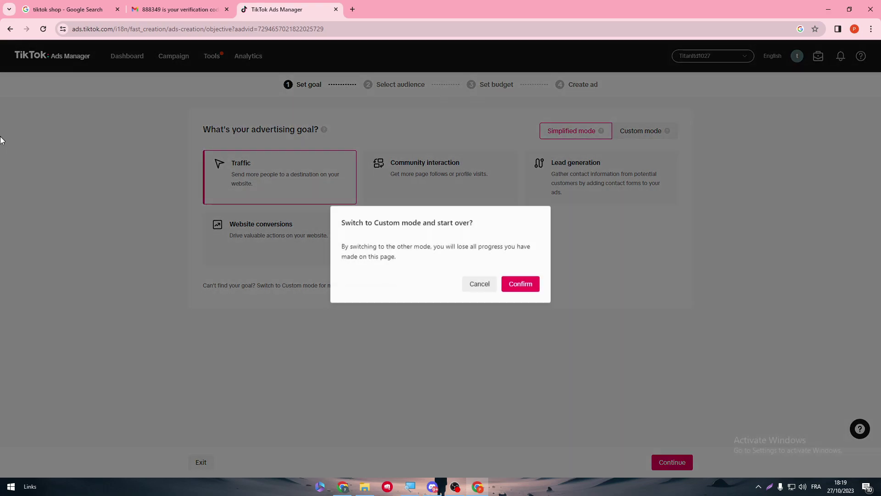
left_click(523, 289)
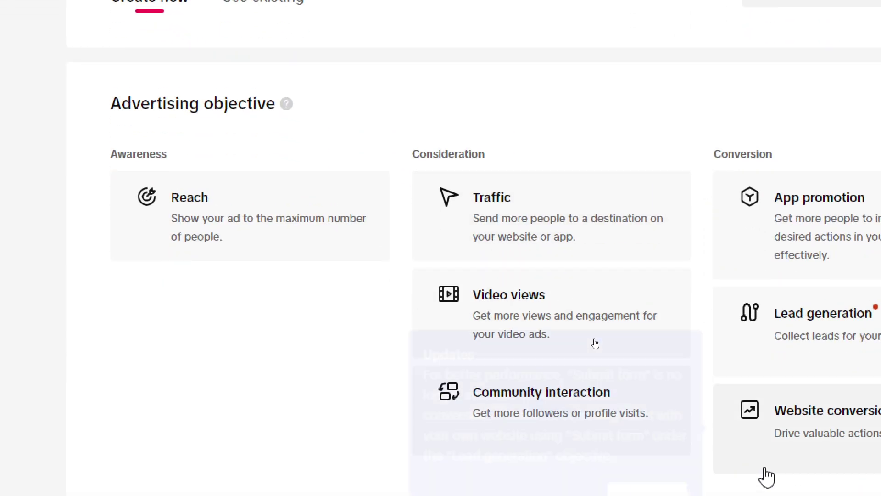
left_click(592, 388)
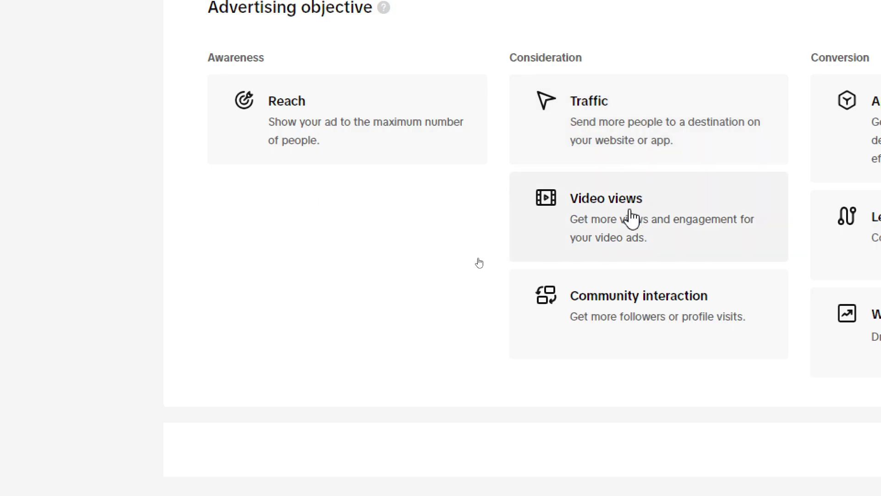
left_click(247, 138)
mouse_move(872, 248)
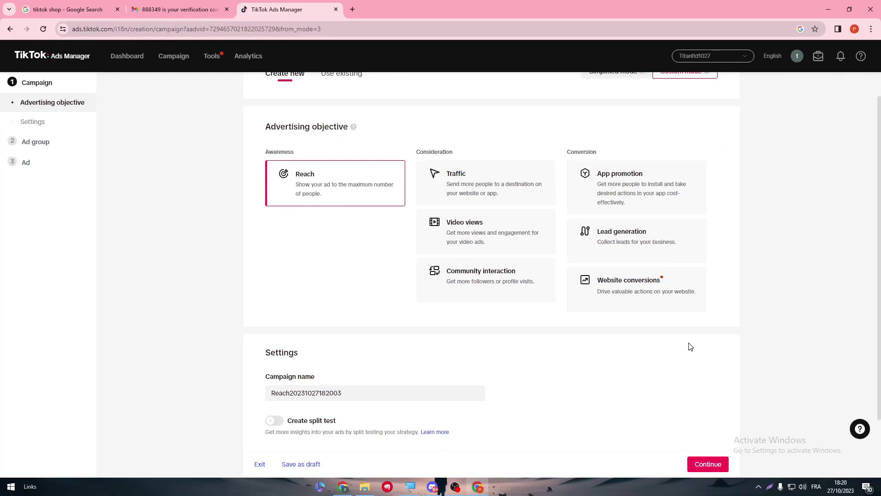
- Set the campaign's advertising objective to Lead generation
left_click(729, 98)
scroll(861, 297, "down", 4)
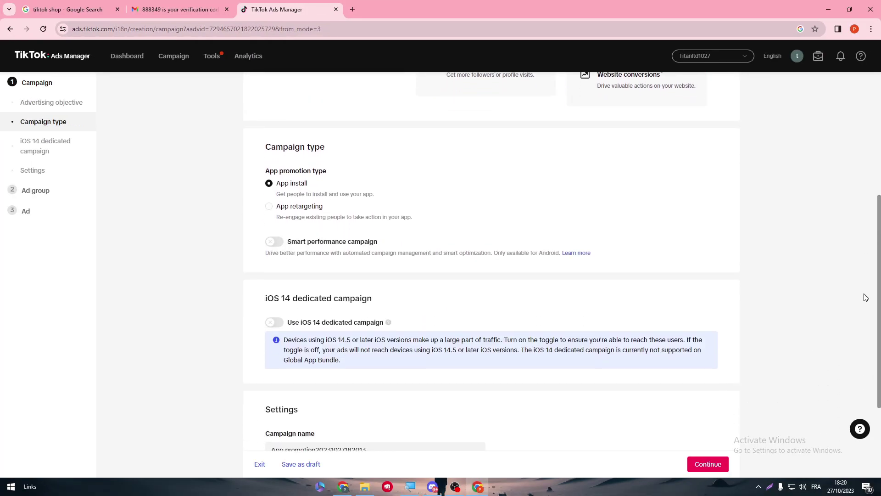
scroll(853, 176, "up", 5)
scroll(823, 244, "down", 5)
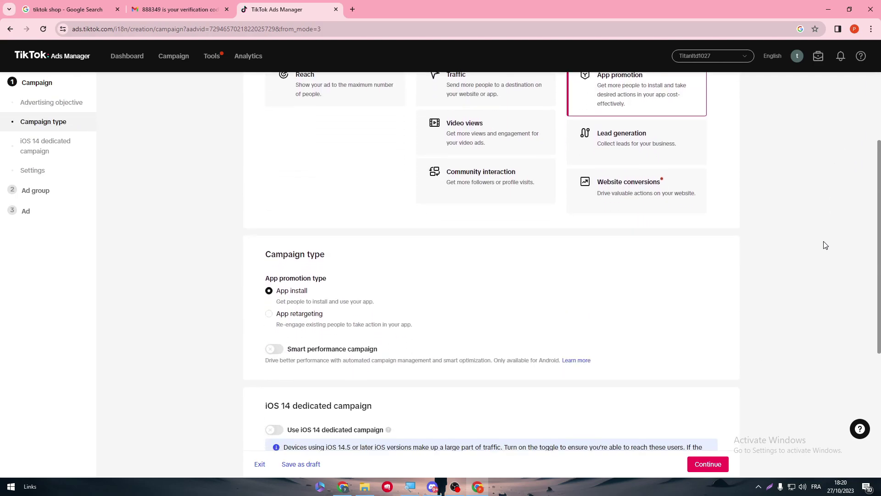
scroll(847, 217, "up", 3)
scroll(822, 275, "up", 1)
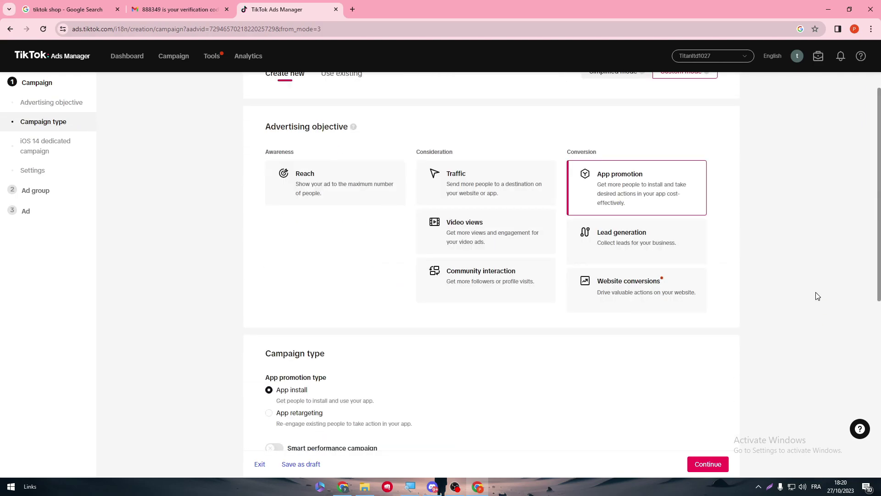
scroll(826, 209, "down", 1)
left_click(588, 212)
scroll(290, 162, "up", 1)
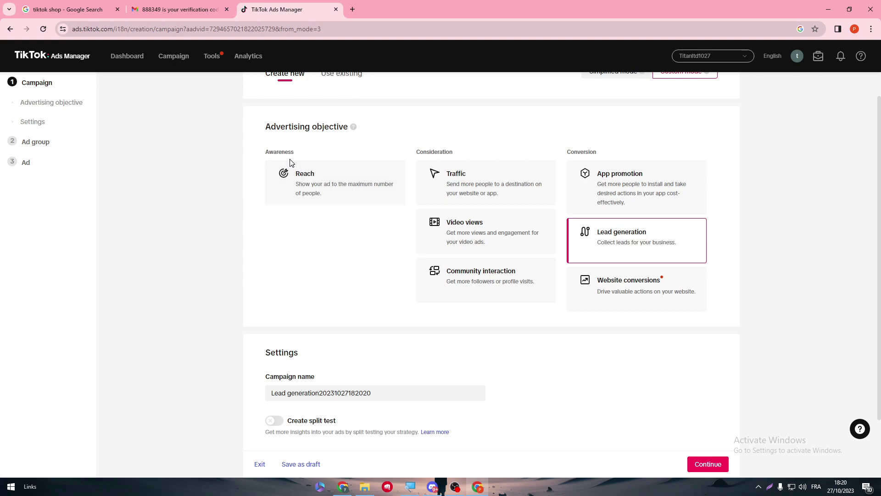
left_click(353, 190)
left_click(688, 256)
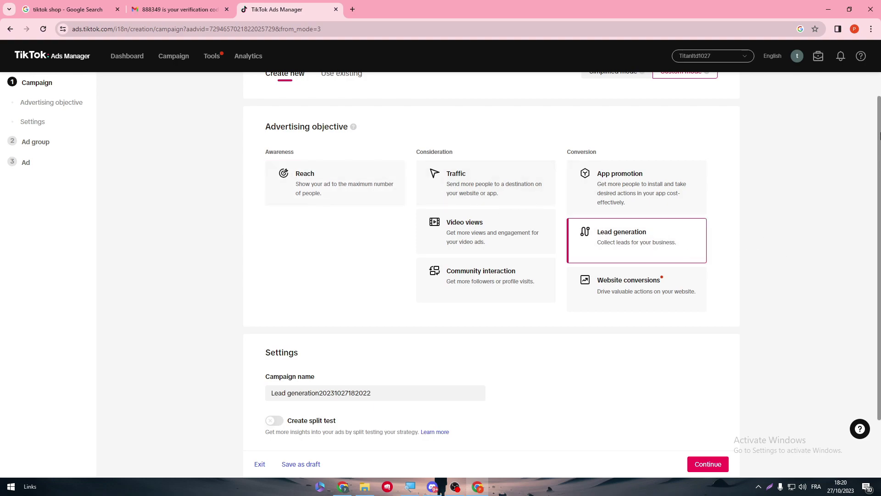
scroll(875, 243, "down", 2)
- Rename the campaign to 'tIKTOK SOHP' and continue to the ad group setup
left_click(289, 321)
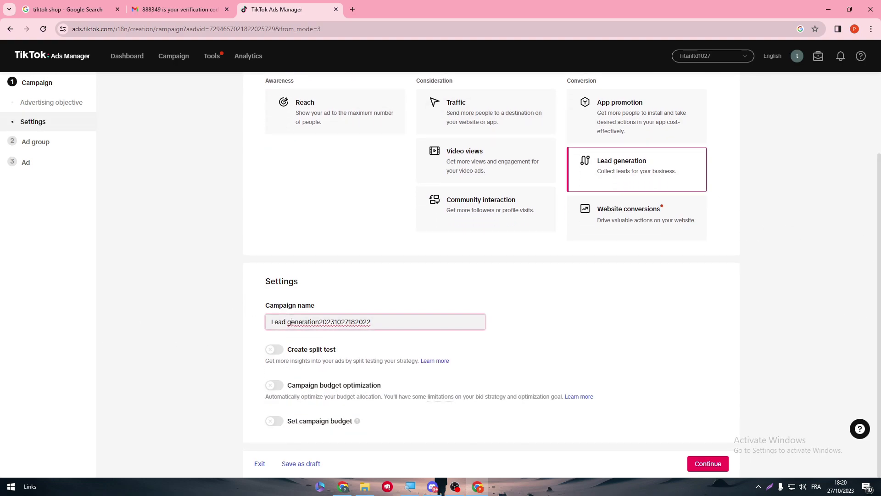
key("ctrl+a")
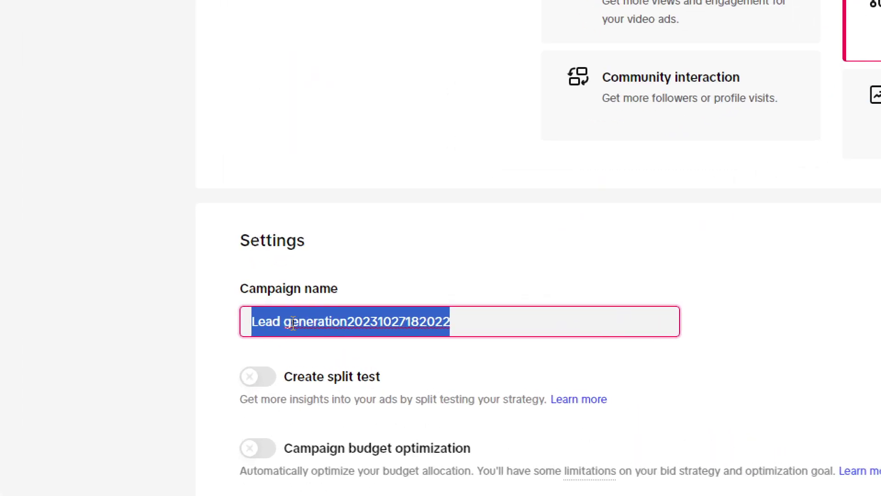
type("t")
type("IKTOK SOHP")
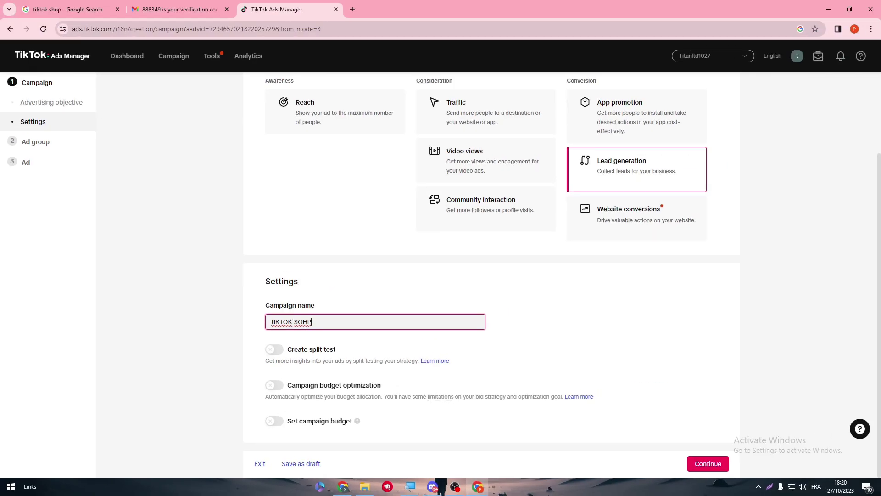
left_click(707, 463)
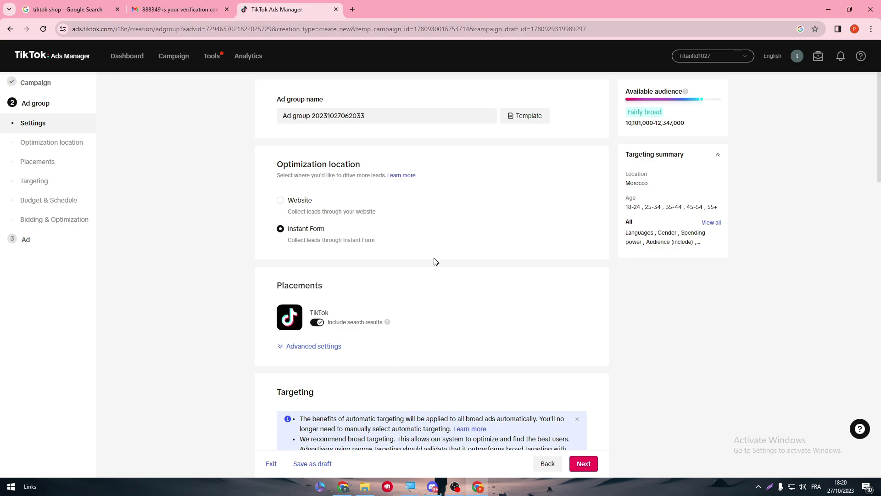
- Scroll the ad group page down to the Targeting section
scroll(790, 274, "down", 10)
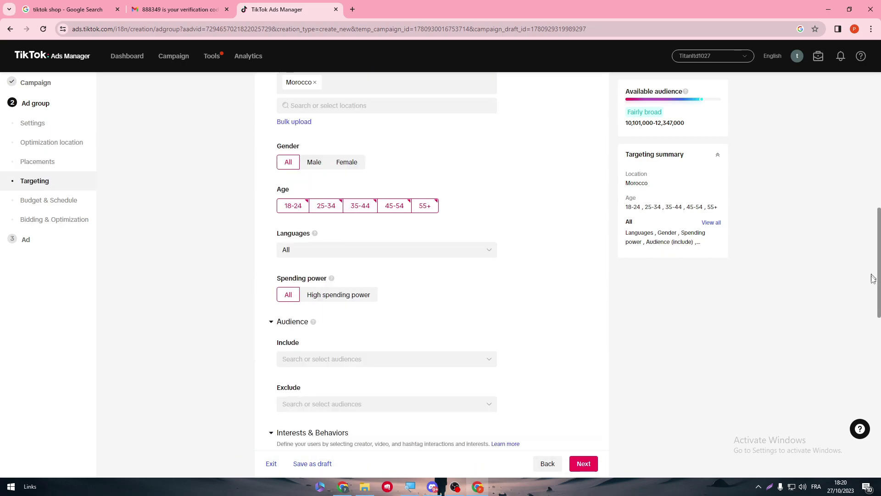